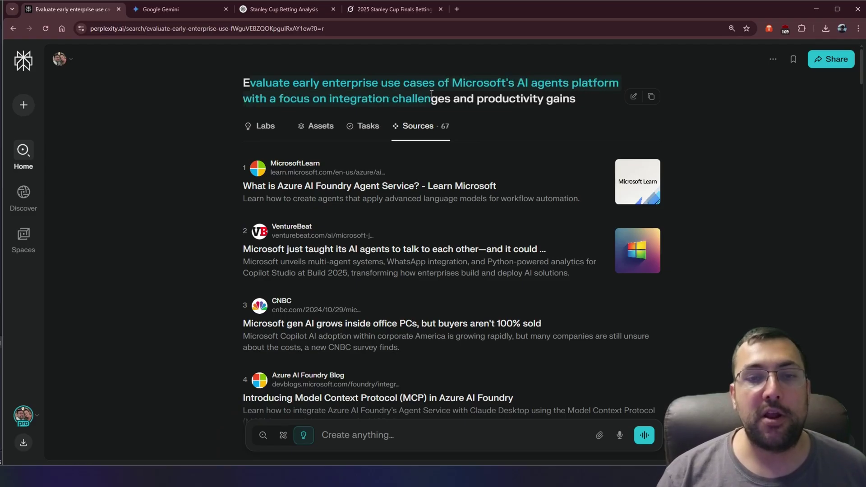
Deselect the report title and skim up and down the Labs report
{"action": "left_click", "coordinate": [533, 103]}
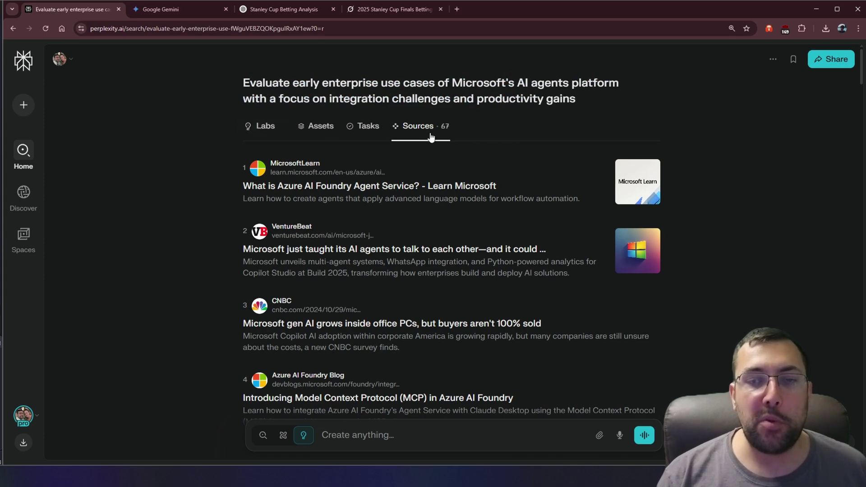
{"action": "scroll", "coordinate": [450, 176], "scroll_direction": "down", "scroll_amount": 1}
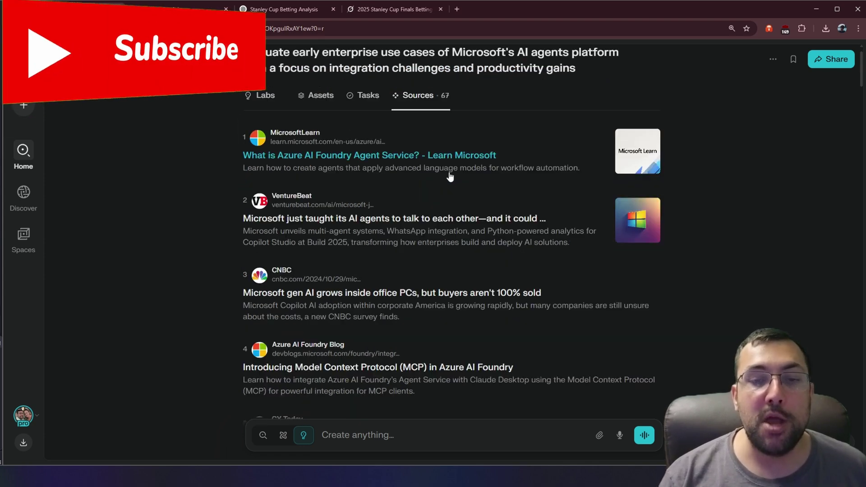
{"action": "scroll", "coordinate": [450, 176], "scroll_direction": "down", "scroll_amount": 15}
{"action": "scroll", "coordinate": [451, 178], "scroll_direction": "up", "scroll_amount": 5}
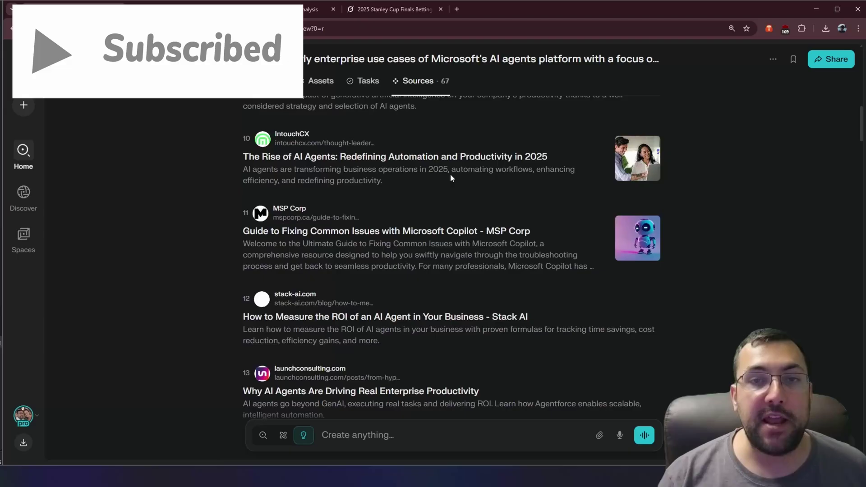
{"action": "scroll", "coordinate": [450, 176], "scroll_direction": "up", "scroll_amount": 10}
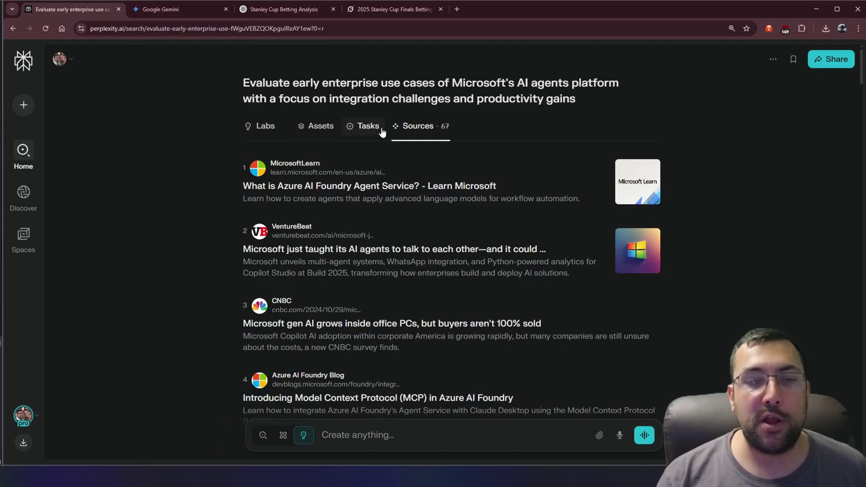
Review the research task steps listed under Tasks
{"action": "left_click", "coordinate": [368, 126]}
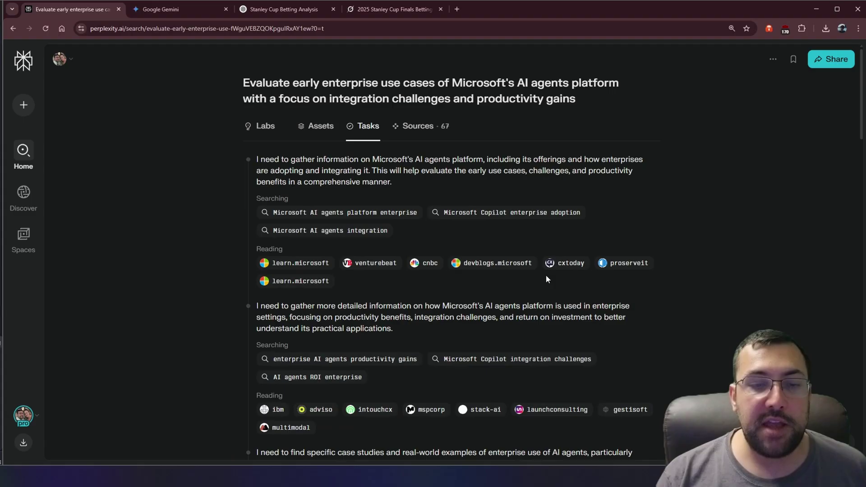
{"action": "scroll", "coordinate": [461, 247], "scroll_direction": "down", "scroll_amount": 7}
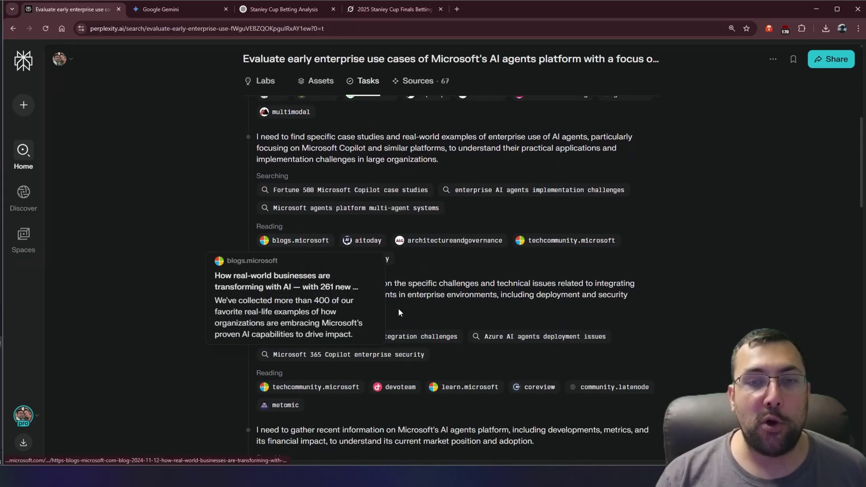
{"action": "scroll", "coordinate": [467, 284], "scroll_direction": "down", "scroll_amount": 4}
{"action": "scroll", "coordinate": [467, 284], "scroll_direction": "down", "scroll_amount": 20}
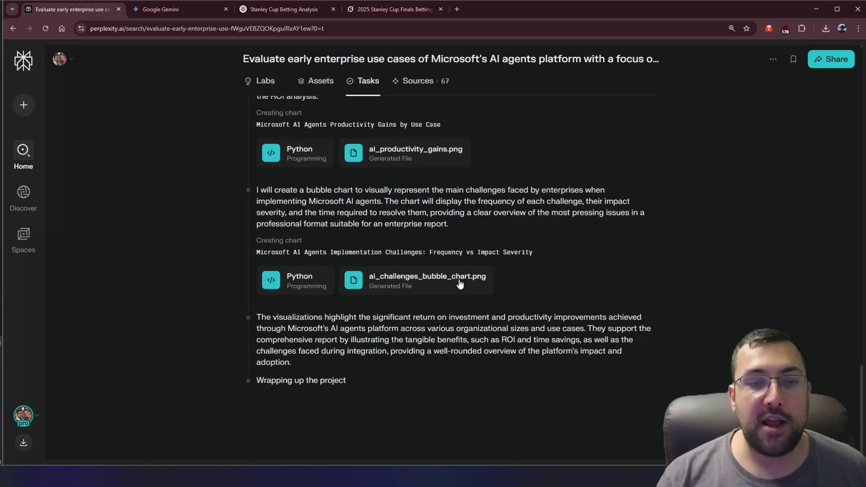
{"action": "scroll", "coordinate": [460, 283], "scroll_direction": "up", "scroll_amount": 20}
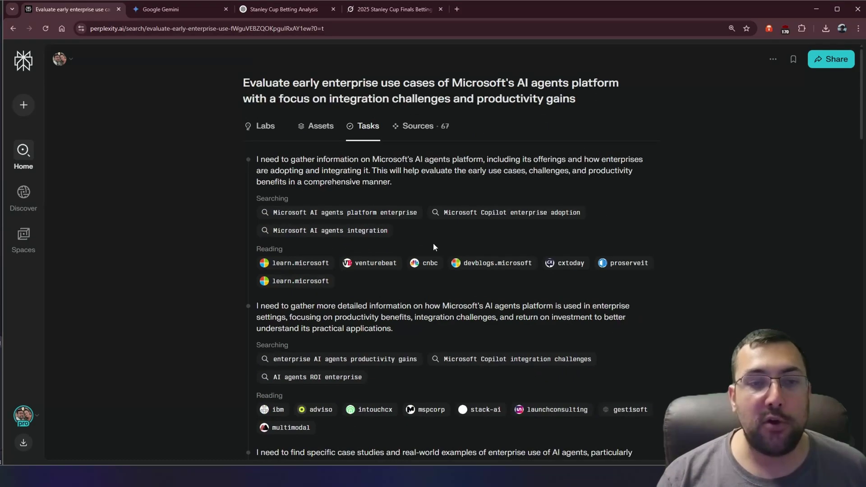
Browse the generated code and chart files, then return to the Microsoft AI agents report
{"action": "left_click", "coordinate": [322, 137]}
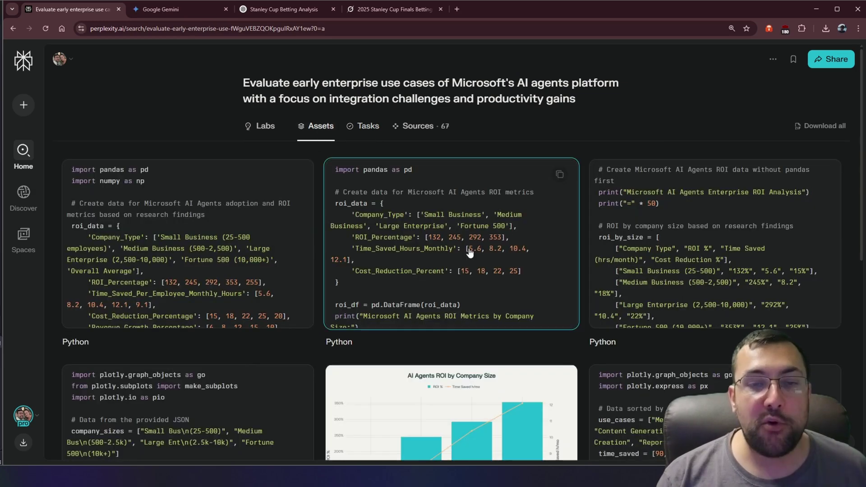
{"action": "scroll", "coordinate": [305, 226], "scroll_direction": "down", "scroll_amount": 8}
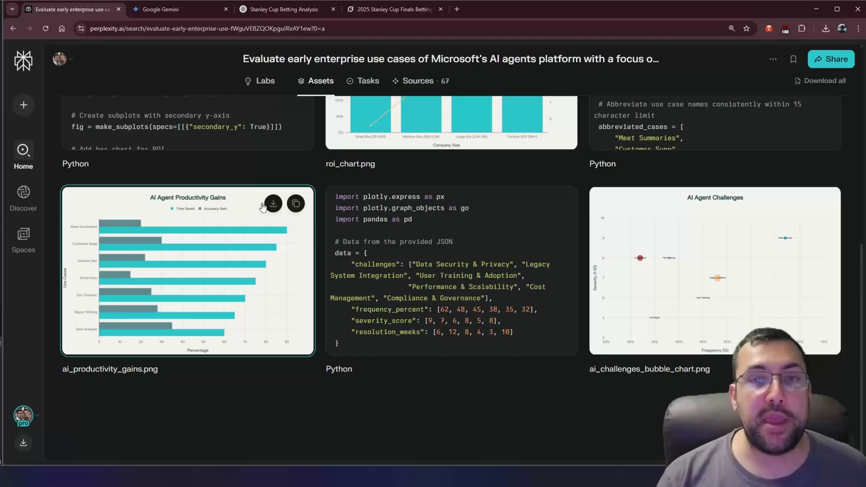
{"action": "scroll", "coordinate": [264, 210], "scroll_direction": "up", "scroll_amount": 10}
{"action": "left_click", "coordinate": [262, 126]}
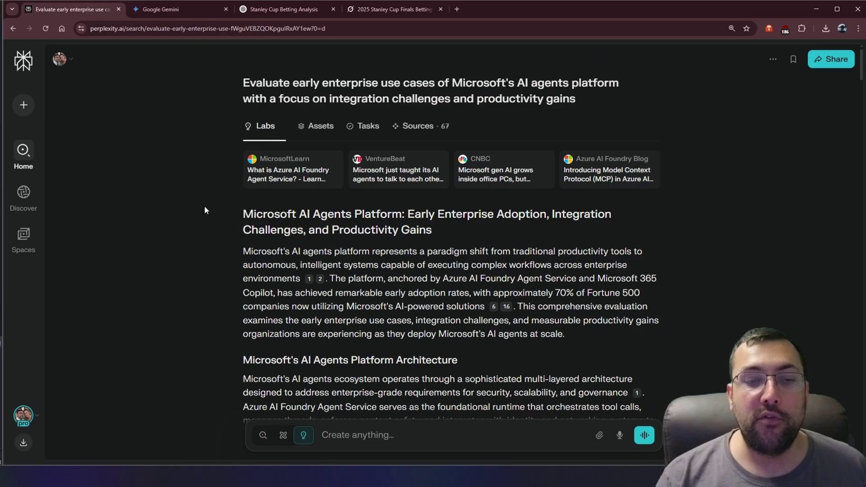
Read down the report, checking a citation, to the AI Agents ROI by Company Size chart
{"action": "scroll", "coordinate": [204, 206], "scroll_direction": "down", "scroll_amount": 3}
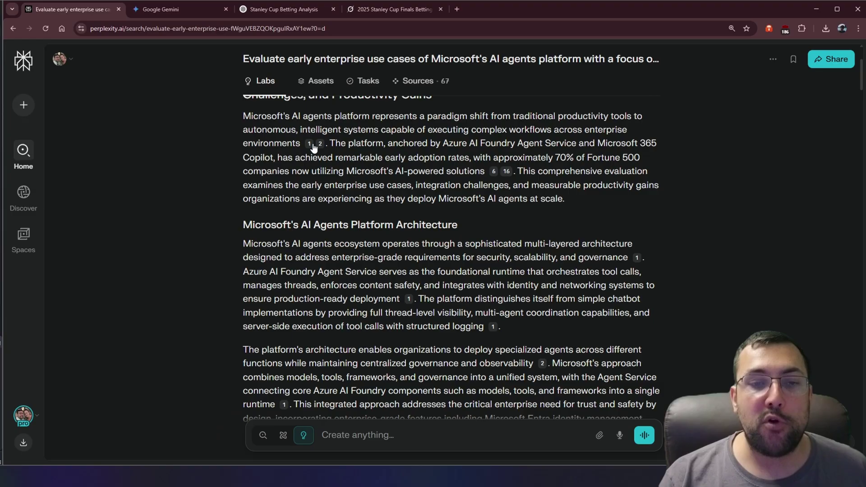
{"action": "mouse_move", "coordinate": [321, 146]}
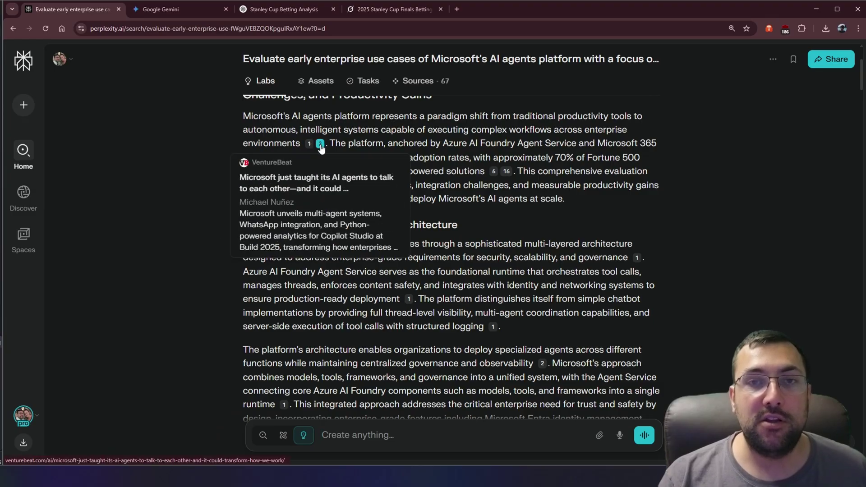
{"action": "scroll", "coordinate": [272, 154], "scroll_direction": "down", "scroll_amount": 2}
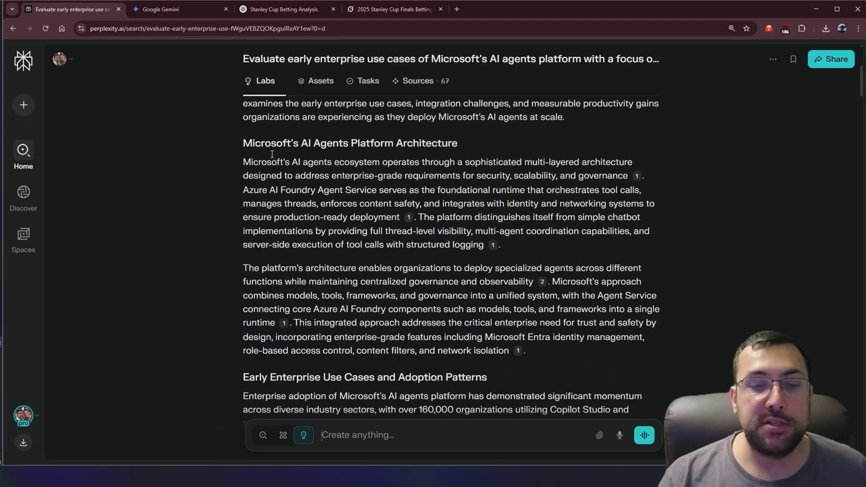
{"action": "scroll", "coordinate": [285, 164], "scroll_direction": "down", "scroll_amount": 5}
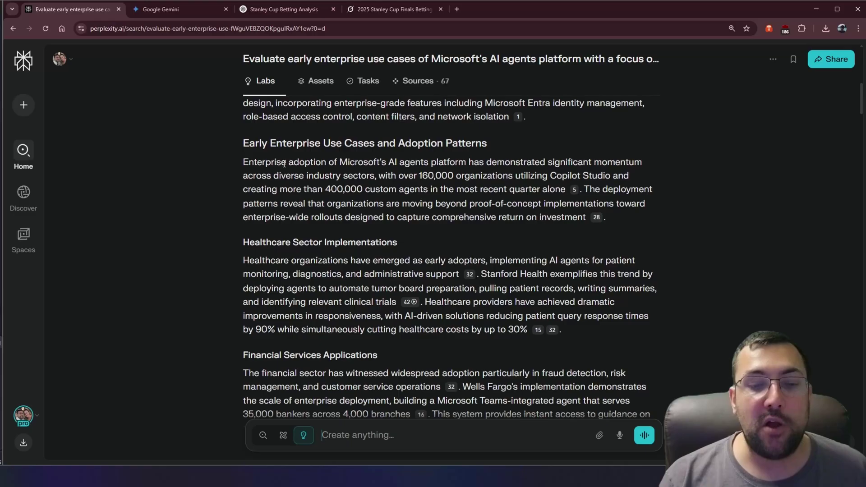
{"action": "scroll", "coordinate": [284, 162], "scroll_direction": "down", "scroll_amount": 3}
{"action": "scroll", "coordinate": [284, 163], "scroll_direction": "down", "scroll_amount": 9}
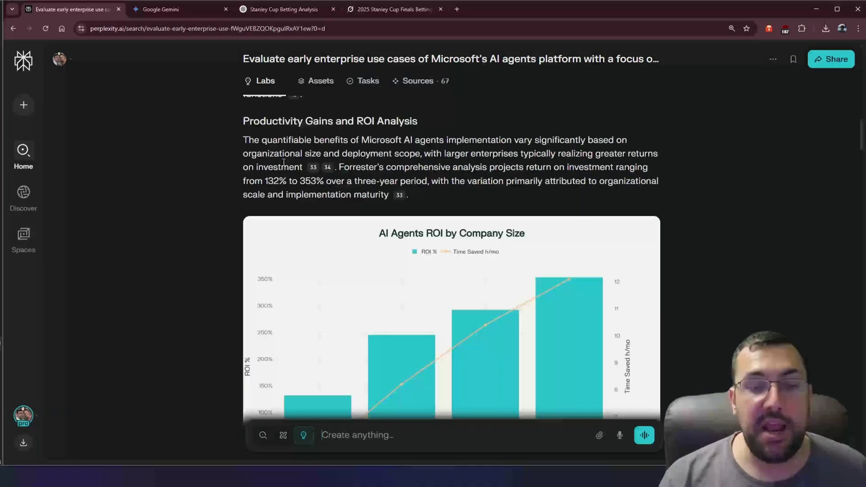
{"action": "scroll", "coordinate": [253, 163], "scroll_direction": "down", "scroll_amount": 1}
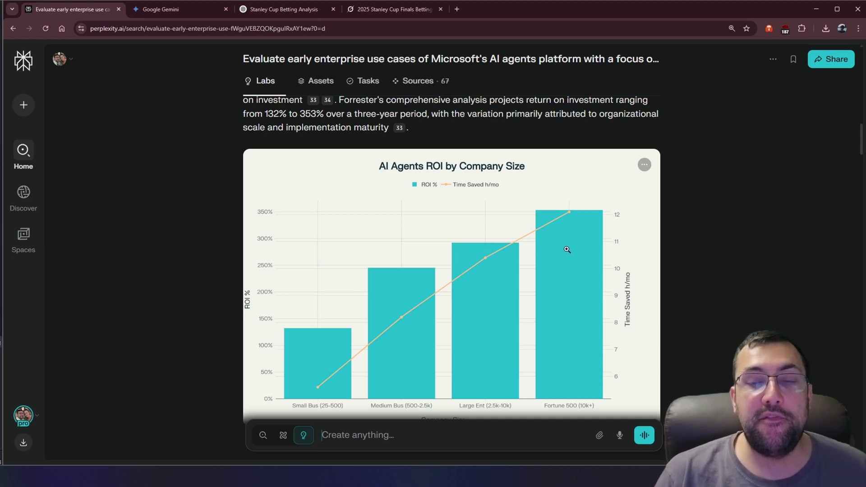
{"action": "scroll", "coordinate": [678, 229], "scroll_direction": "down", "scroll_amount": 2}
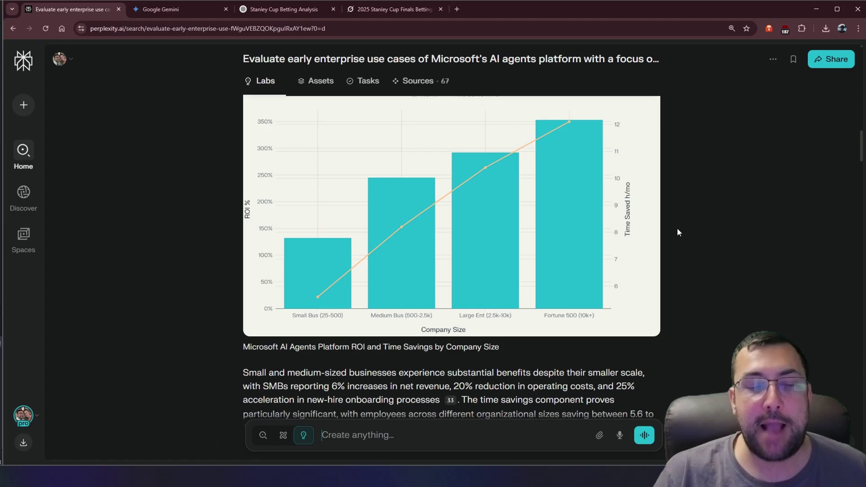
{"action": "scroll", "coordinate": [676, 233], "scroll_direction": "down", "scroll_amount": 1}
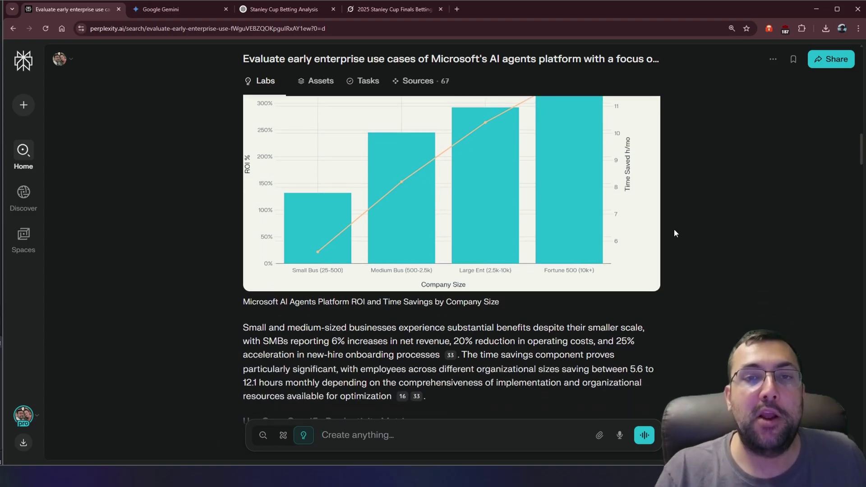
{"action": "scroll", "coordinate": [662, 198], "scroll_direction": "down", "scroll_amount": 3}
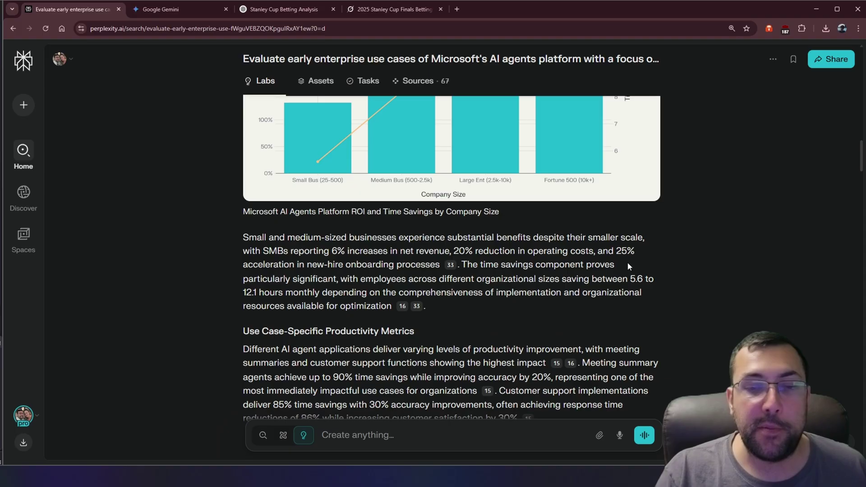
{"action": "scroll", "coordinate": [612, 262], "scroll_direction": "down", "scroll_amount": 3}
Read past the Productivity Gains and AI Agent Challenges charts to the Related questions
{"action": "scroll", "coordinate": [612, 262], "scroll_direction": "down", "scroll_amount": 3}
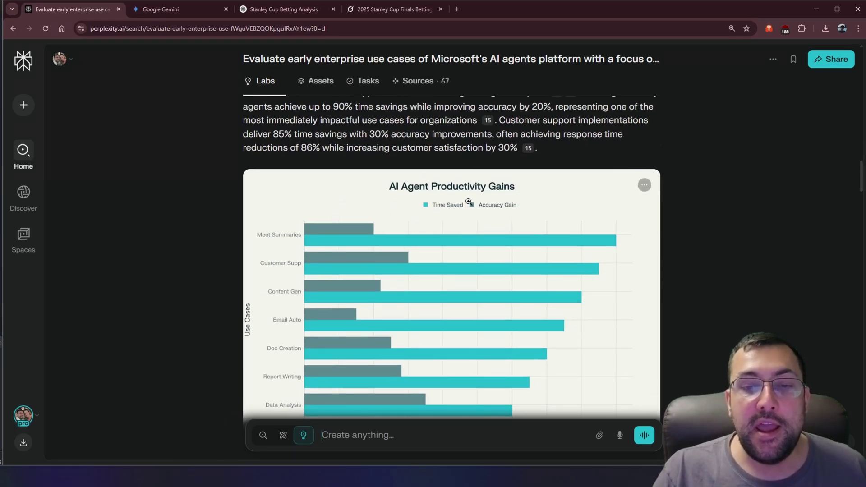
{"action": "scroll", "coordinate": [482, 200], "scroll_direction": "down", "scroll_amount": 2}
{"action": "scroll", "coordinate": [465, 203], "scroll_direction": "up", "scroll_amount": 1}
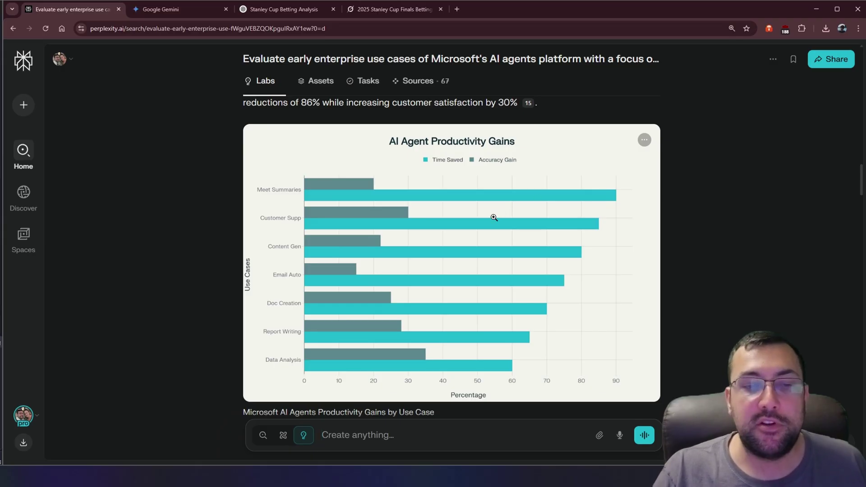
{"action": "scroll", "coordinate": [493, 217], "scroll_direction": "down", "scroll_amount": 1}
{"action": "scroll", "coordinate": [489, 209], "scroll_direction": "down", "scroll_amount": 2}
{"action": "scroll", "coordinate": [487, 208], "scroll_direction": "down", "scroll_amount": 10}
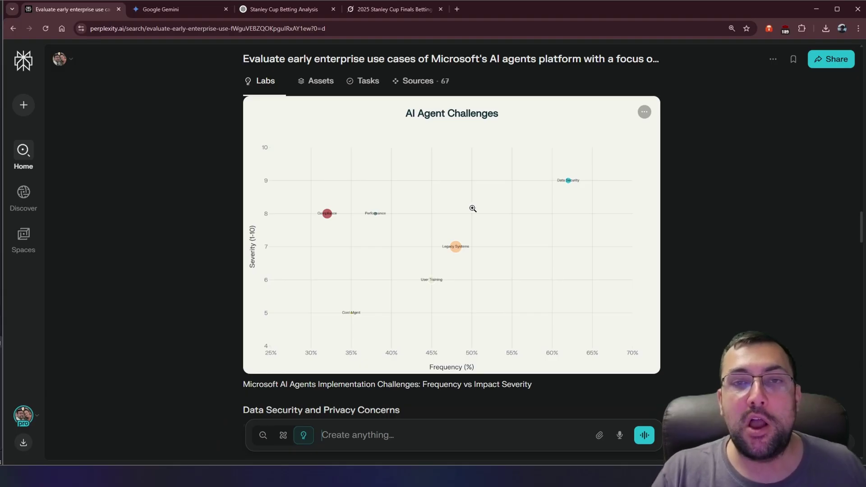
{"action": "scroll", "coordinate": [492, 216], "scroll_direction": "down", "scroll_amount": 15}
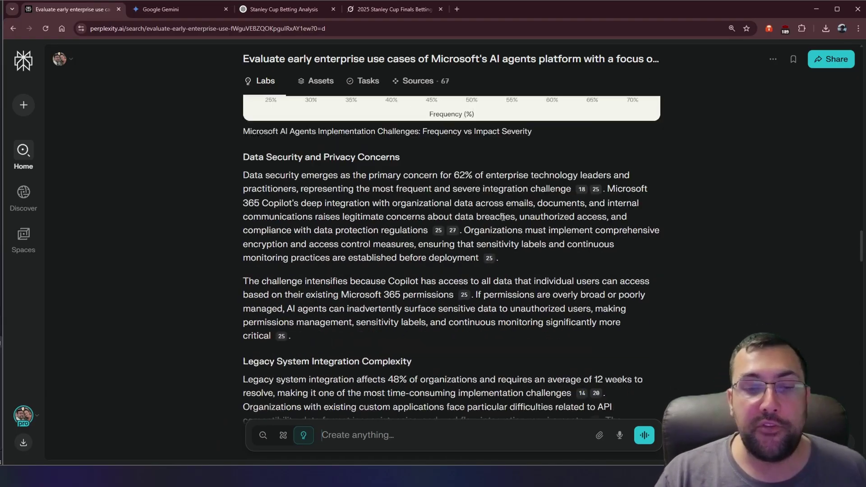
{"action": "scroll", "coordinate": [501, 224], "scroll_direction": "down", "scroll_amount": 20}
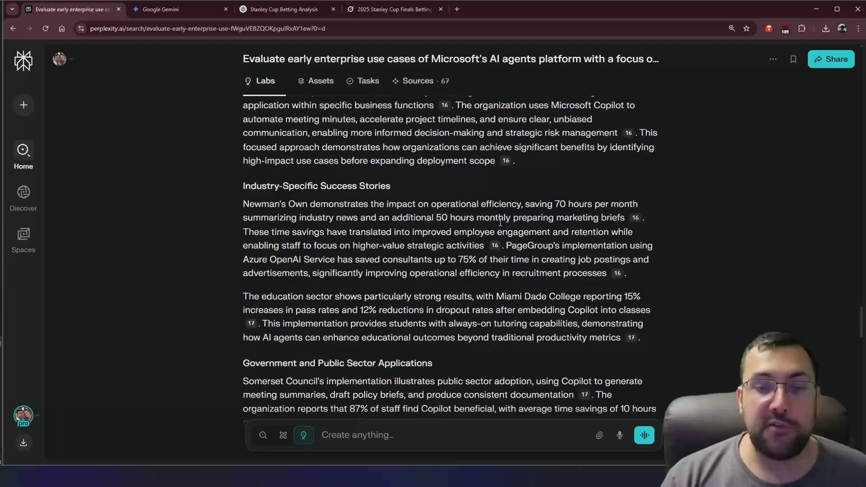
{"action": "scroll", "coordinate": [498, 227], "scroll_direction": "down", "scroll_amount": 20}
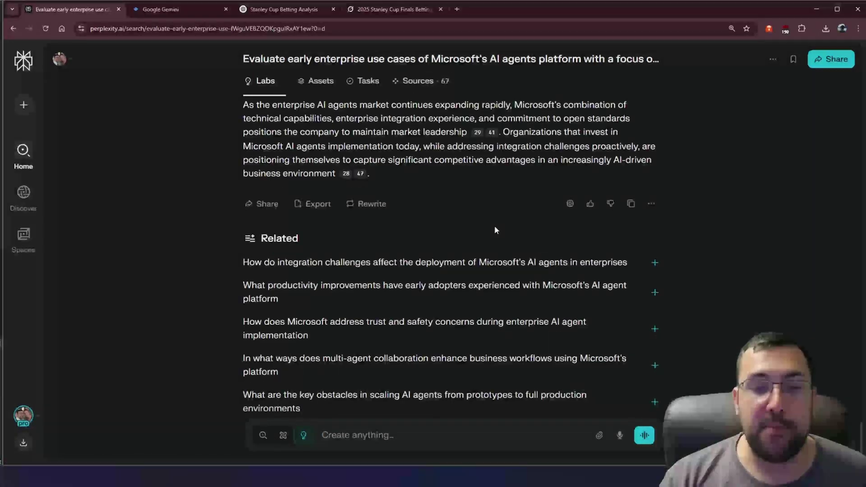
Launch the related follow-up about early adopters' productivity improvements
{"action": "scroll", "coordinate": [495, 228], "scroll_direction": "down", "scroll_amount": 1}
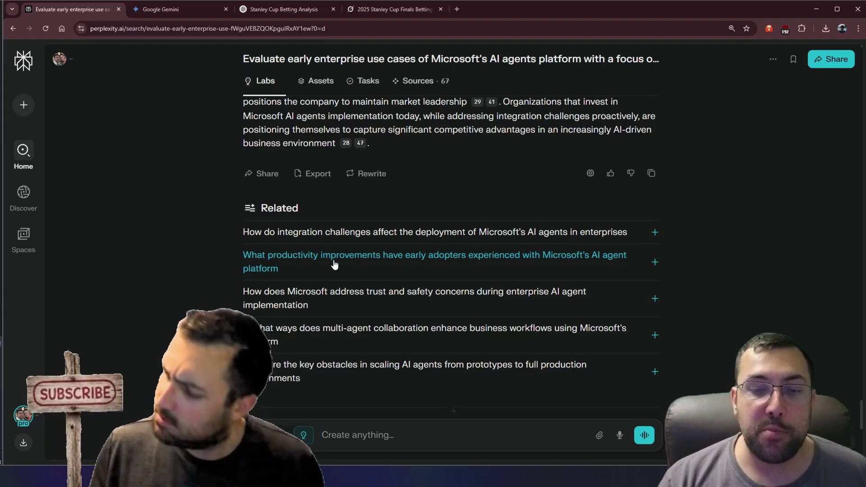
{"action": "left_click", "coordinate": [383, 264]}
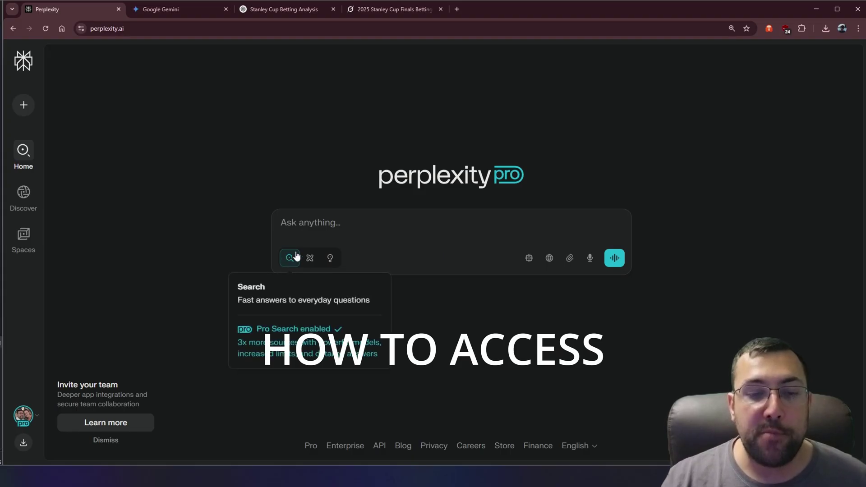
Switch the home-page prompt box to Labs mode to reveal its example research prompts
{"action": "left_click", "coordinate": [330, 260]}
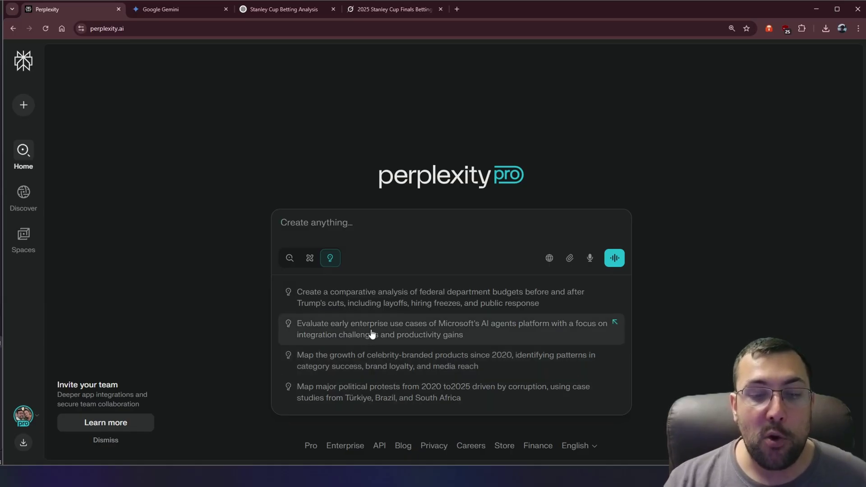
Start the Microsoft AI agents example as a Labs run and check the Stanley Cup time-remaining estimate
{"action": "left_click", "coordinate": [358, 330]}
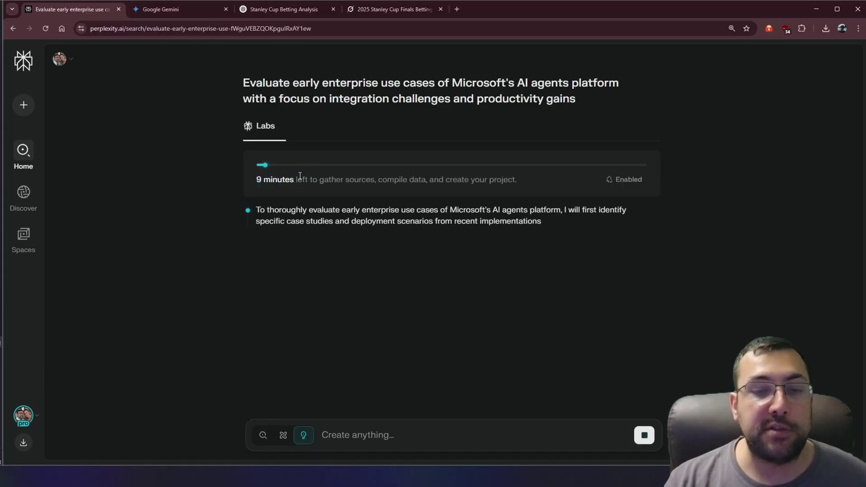
{"action": "left_click_drag", "start_coordinate": [256, 180], "coordinate": [394, 179]}
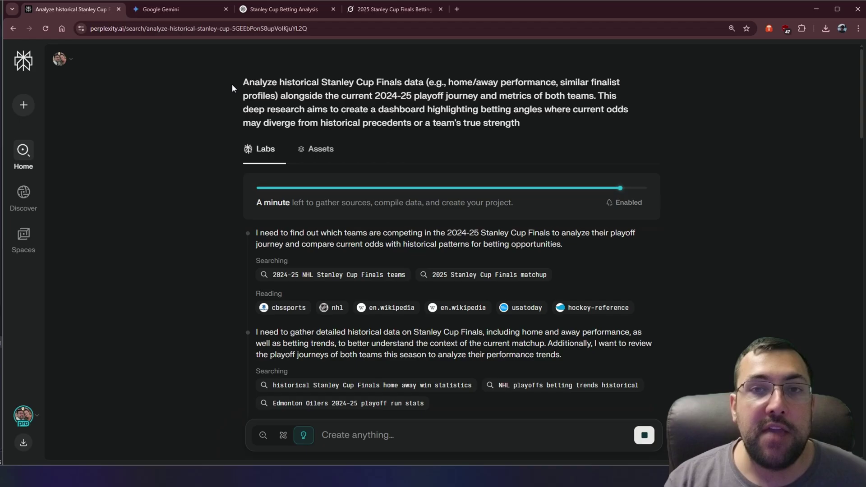
{"action": "left_click_drag", "start_coordinate": [243, 83], "coordinate": [325, 119]}
{"action": "left_click", "coordinate": [340, 97]}
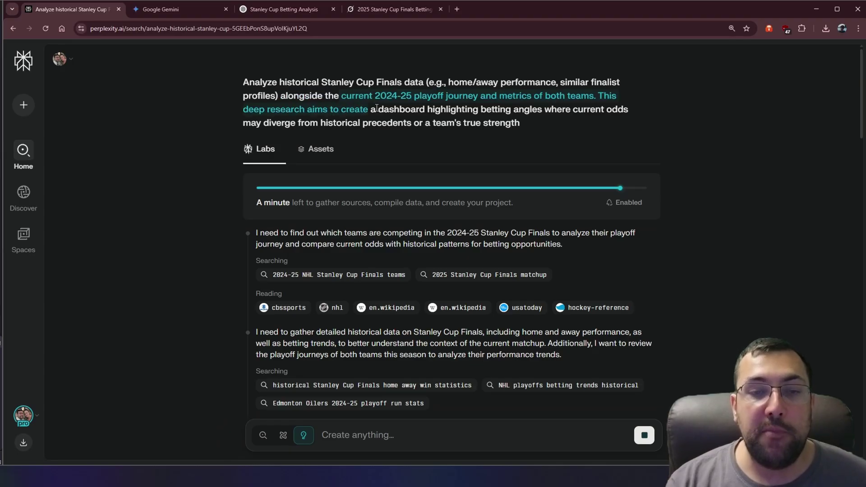
{"action": "mouse_move", "coordinate": [376, 108]}
{"action": "left_mouse_down"}
{"action": "mouse_move", "coordinate": [591, 111]}
{"action": "mouse_move", "coordinate": [277, 127]}
{"action": "mouse_move", "coordinate": [372, 125]}
{"action": "left_mouse_up"}
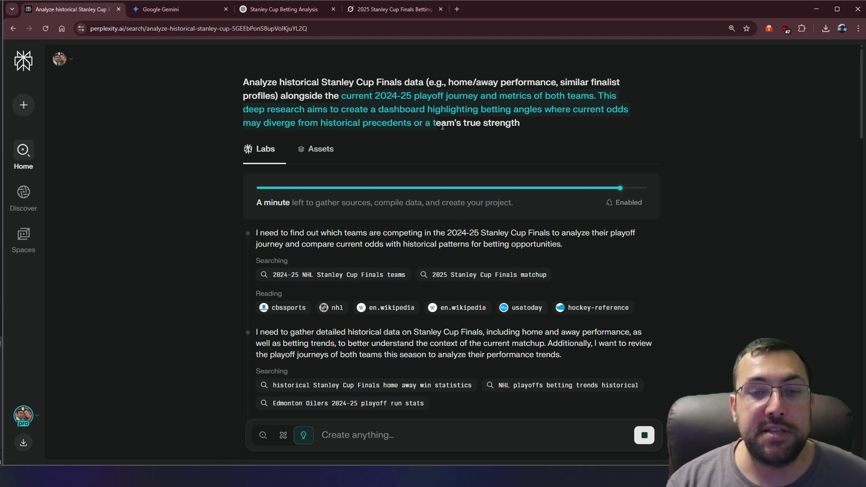
{"action": "left_click_drag", "start_coordinate": [443, 126], "coordinate": [508, 128]}
{"action": "left_click", "coordinate": [397, 159]}
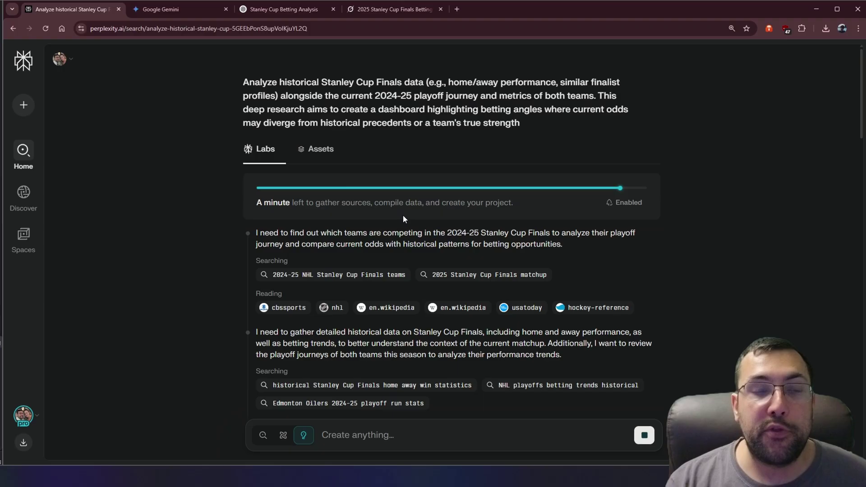
Scroll down the Stanley Cup Labs progress log
{"action": "scroll", "coordinate": [403, 217], "scroll_direction": "down", "scroll_amount": 8}
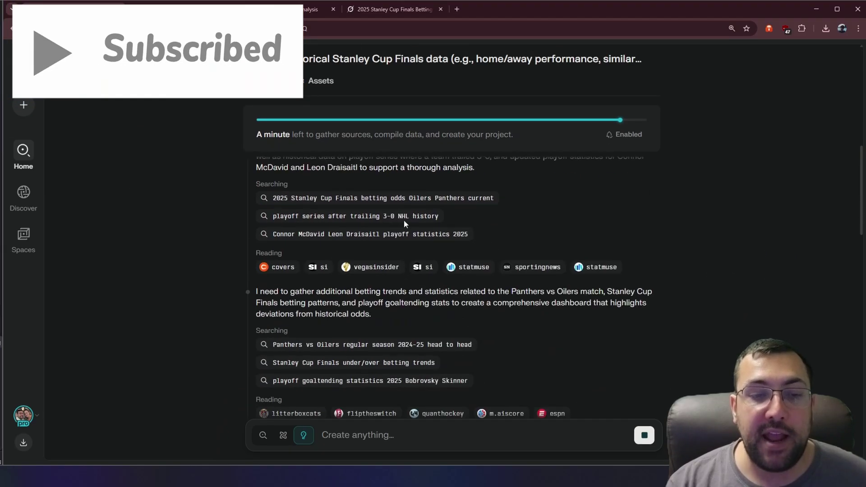
{"action": "scroll", "coordinate": [404, 220], "scroll_direction": "down", "scroll_amount": 8}
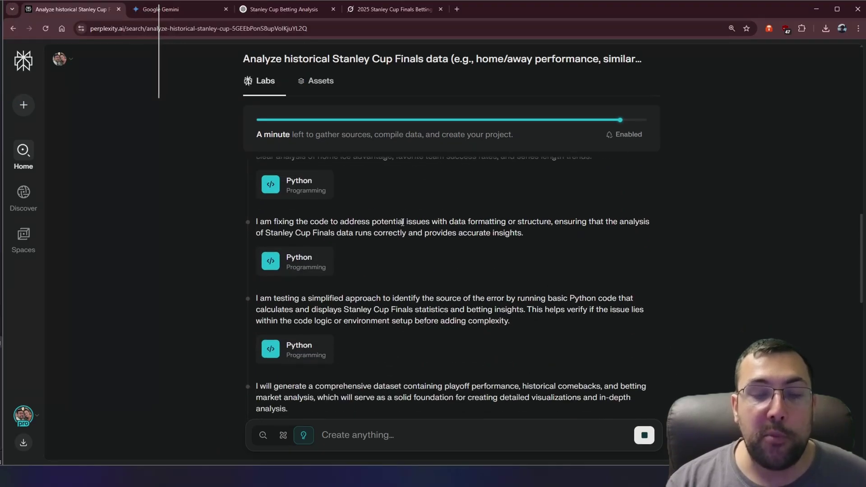
{"action": "scroll", "coordinate": [403, 222], "scroll_direction": "down", "scroll_amount": 5}
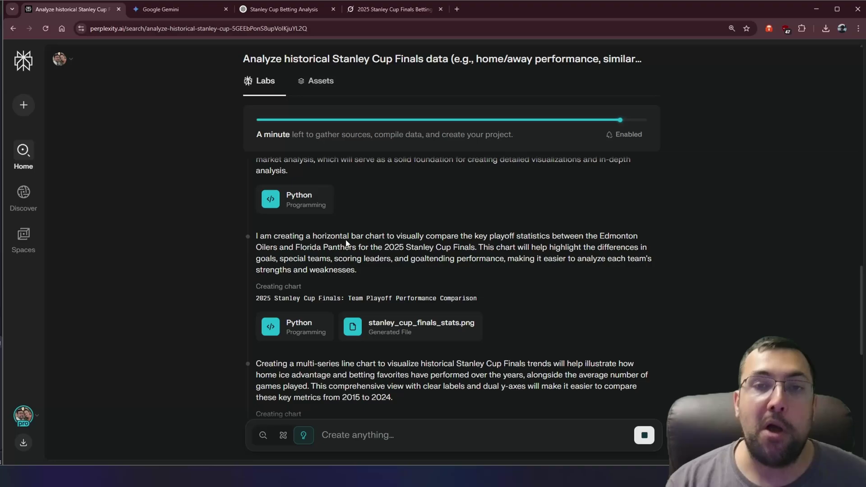
{"action": "scroll", "coordinate": [346, 244], "scroll_direction": "down", "scroll_amount": 9}
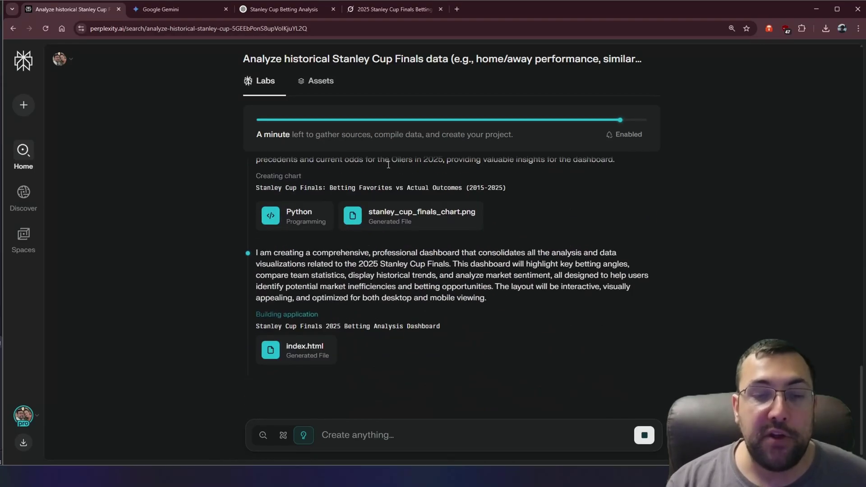
Browse the generated Python code and chart assets, then return to the dashboard build log
{"action": "left_click", "coordinate": [319, 81]}
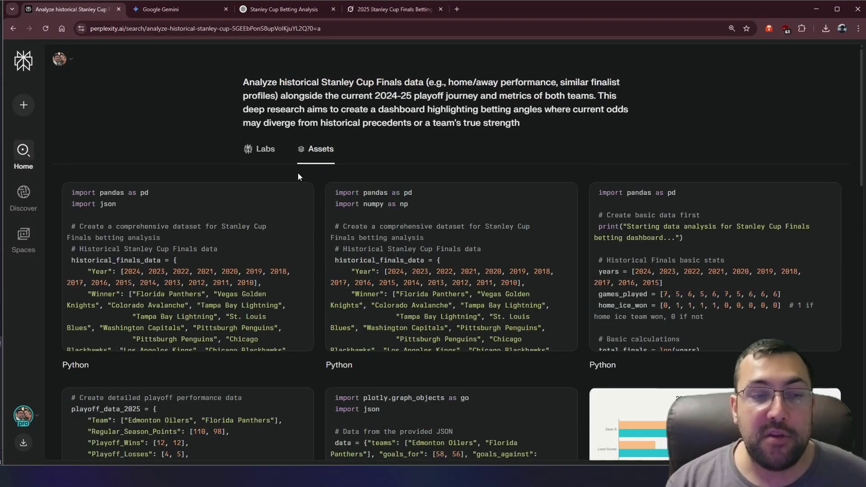
{"action": "scroll", "coordinate": [298, 190], "scroll_direction": "down", "scroll_amount": 1}
{"action": "scroll", "coordinate": [299, 195], "scroll_direction": "down", "scroll_amount": 11}
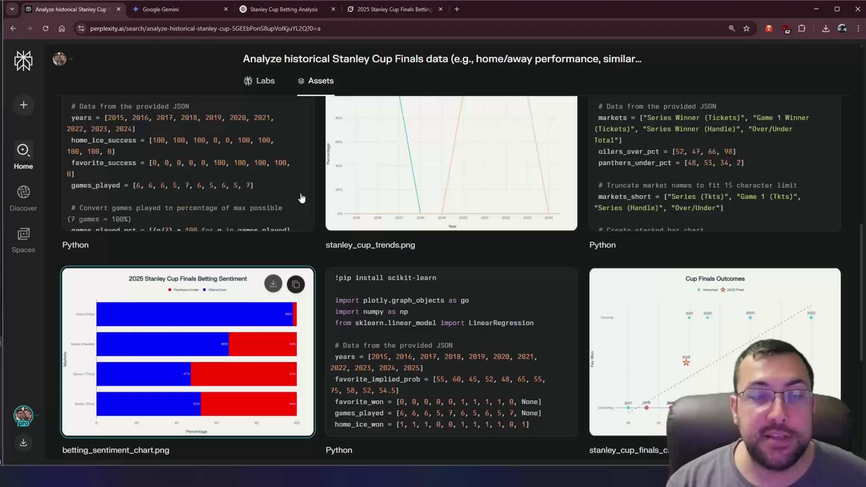
{"action": "scroll", "coordinate": [301, 194], "scroll_direction": "up", "scroll_amount": 12}
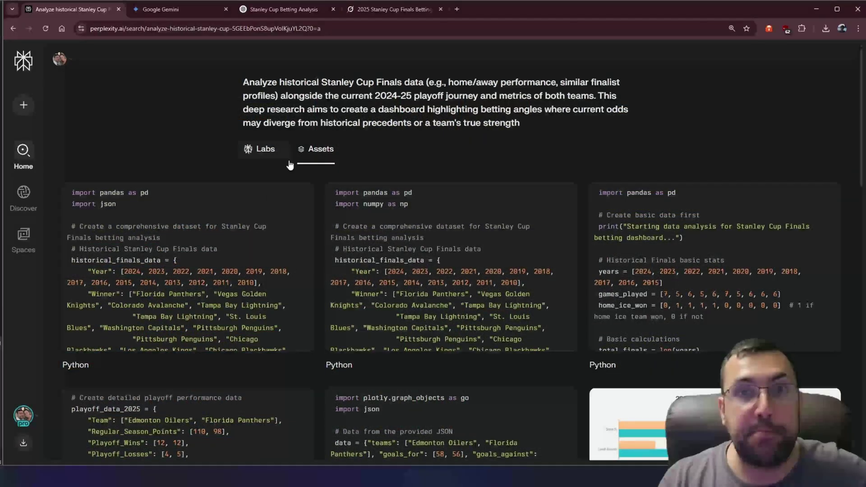
{"action": "left_click", "coordinate": [266, 150]}
{"action": "scroll", "coordinate": [245, 191], "scroll_direction": "down", "scroll_amount": 10}
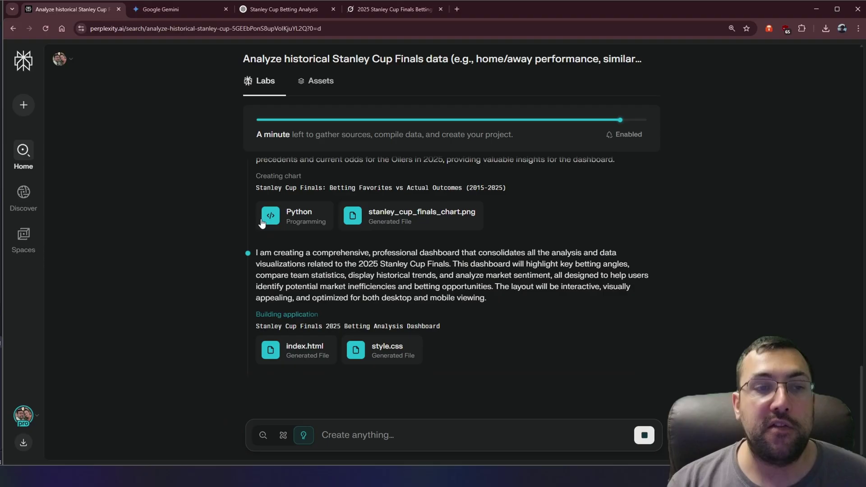
Open Gemini's Stanley Cup Finals deep research, expand the full prompt and scan the research plan
{"action": "left_click", "coordinate": [160, 9]}
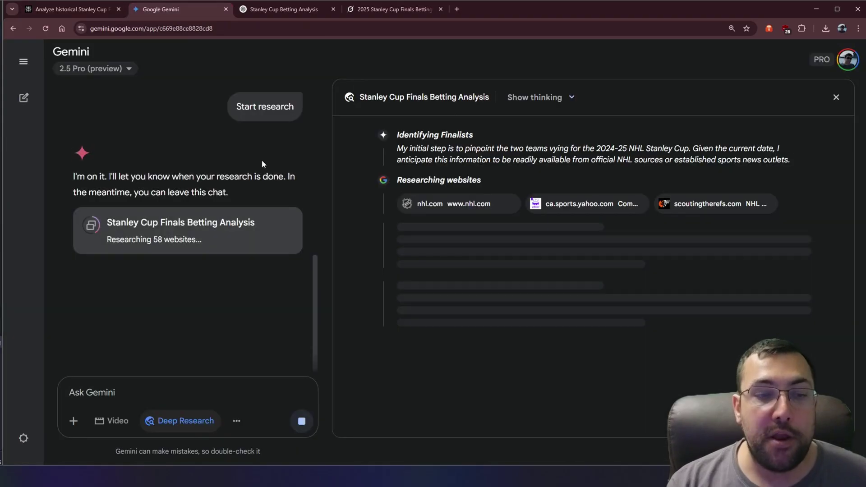
{"action": "scroll", "coordinate": [270, 161], "scroll_direction": "up", "scroll_amount": 5}
{"action": "scroll", "coordinate": [278, 157], "scroll_direction": "up", "scroll_amount": 5}
{"action": "left_click", "coordinate": [282, 110]}
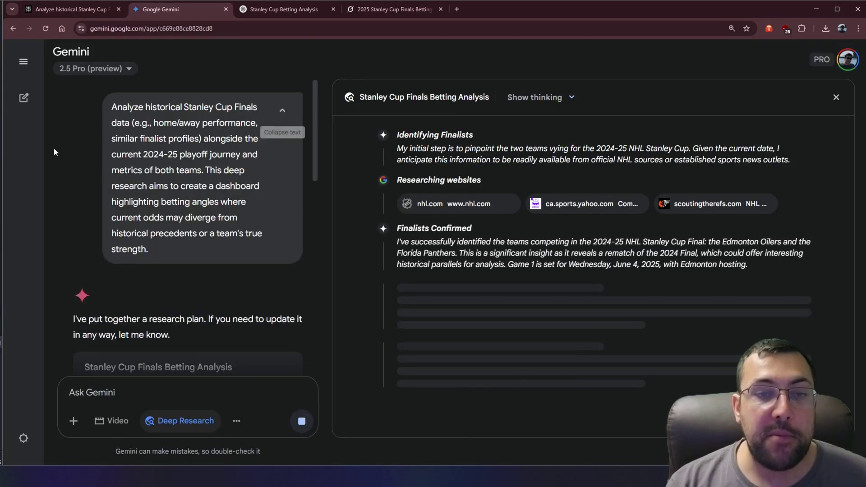
{"action": "scroll", "coordinate": [196, 181], "scroll_direction": "down", "scroll_amount": 6}
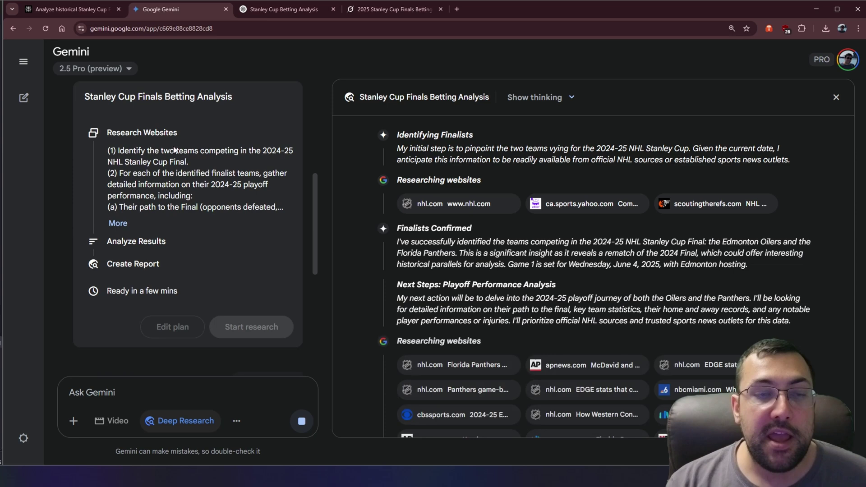
{"action": "scroll", "coordinate": [249, 271], "scroll_direction": "down", "scroll_amount": 8}
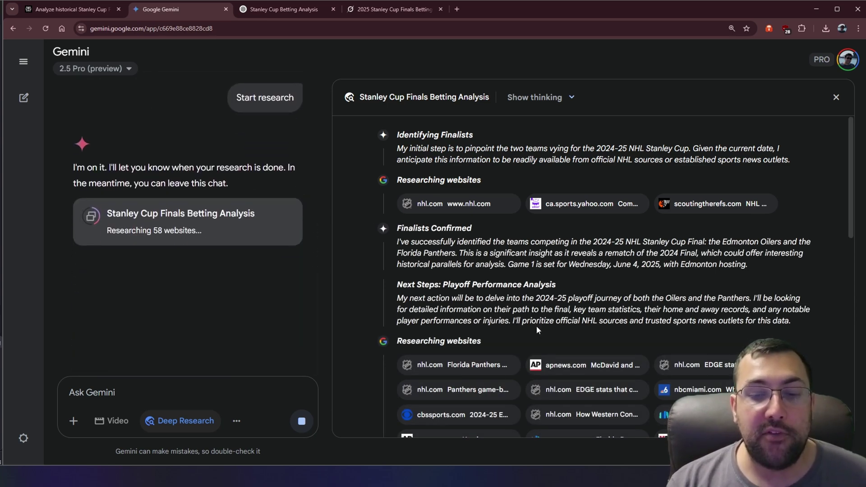
Open ChatGPT's Stanley Cup chat, read both clarifying questions, and reach the 24-source research card
{"action": "left_click", "coordinate": [300, 12]}
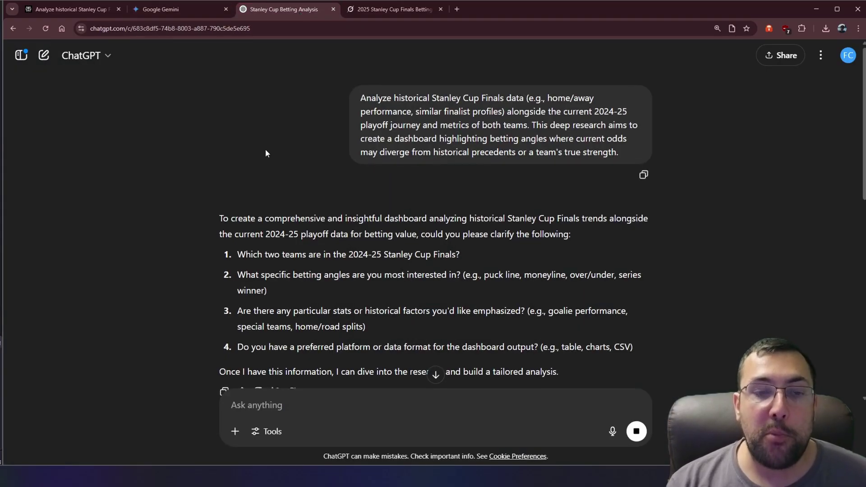
{"action": "scroll", "coordinate": [228, 153], "scroll_direction": "down", "scroll_amount": 2}
{"action": "left_click_drag", "start_coordinate": [231, 165], "coordinate": [486, 172]}
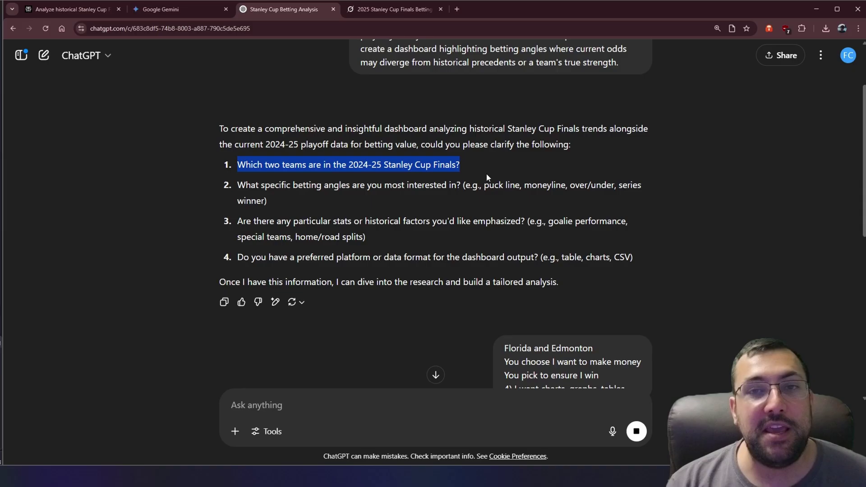
{"action": "left_click", "coordinate": [380, 187]}
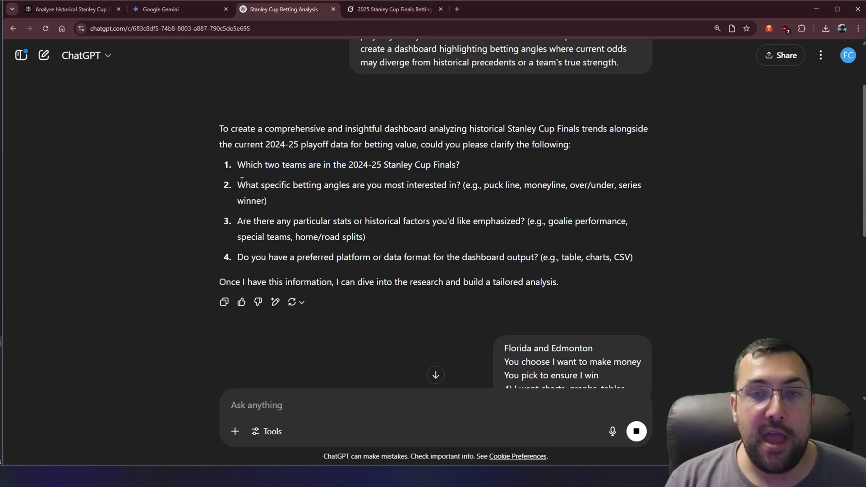
{"action": "left_click_drag", "start_coordinate": [242, 181], "coordinate": [296, 193]}
{"action": "left_click", "coordinate": [302, 201]}
{"action": "scroll", "coordinate": [427, 201], "scroll_direction": "down", "scroll_amount": 3}
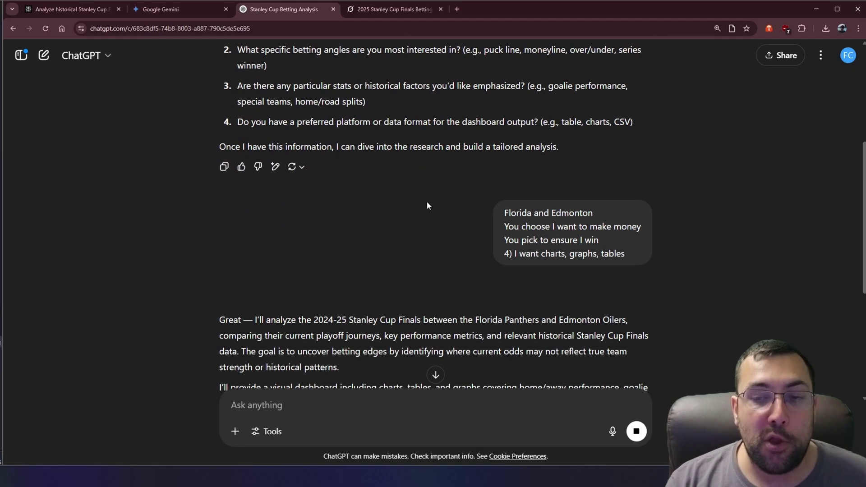
{"action": "scroll", "coordinate": [515, 226], "scroll_direction": "down", "scroll_amount": 4}
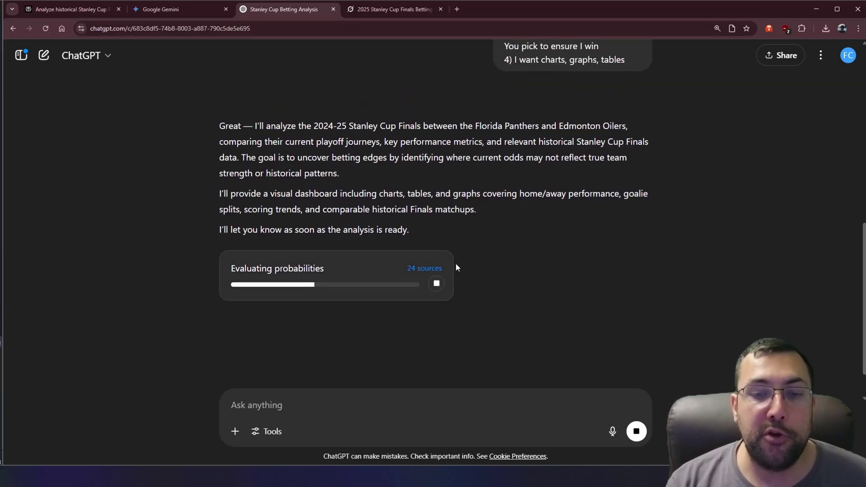
Open Grok's 2025 Stanley Cup Finals research, highlight the prompt, and scroll to Key Points
{"action": "left_click", "coordinate": [390, 9]}
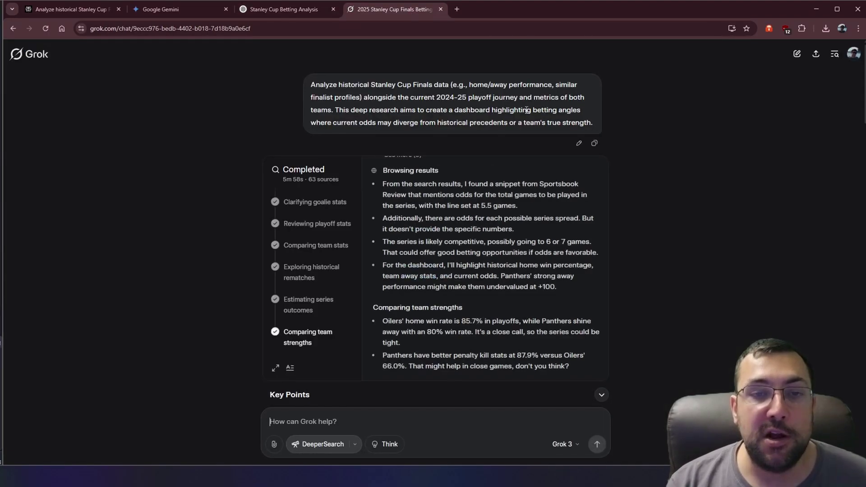
{"action": "triple_click", "coordinate": [310, 84]}
{"action": "left_click", "coordinate": [281, 171]}
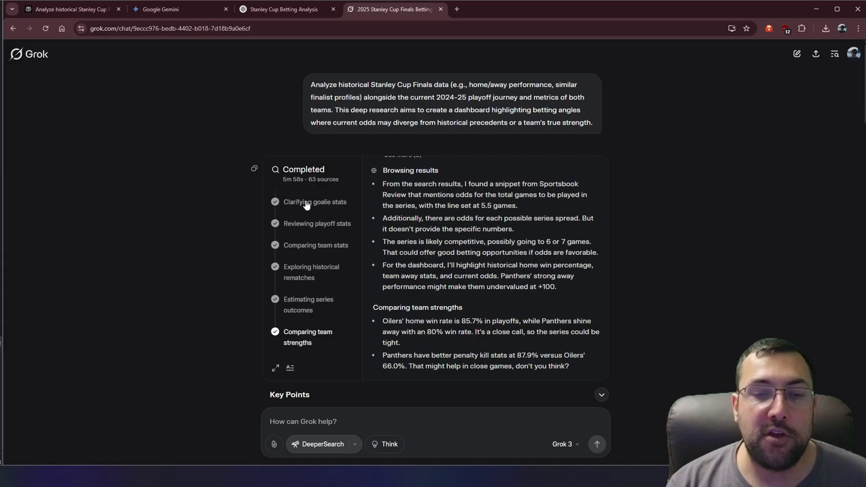
{"action": "scroll", "coordinate": [311, 199], "scroll_direction": "down", "scroll_amount": 2}
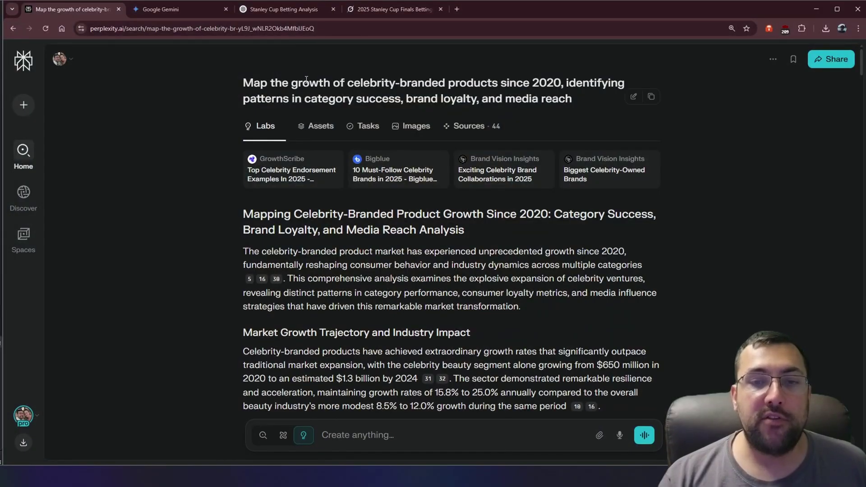
{"action": "scroll", "coordinate": [208, 95], "scroll_direction": "down", "scroll_amount": 6}
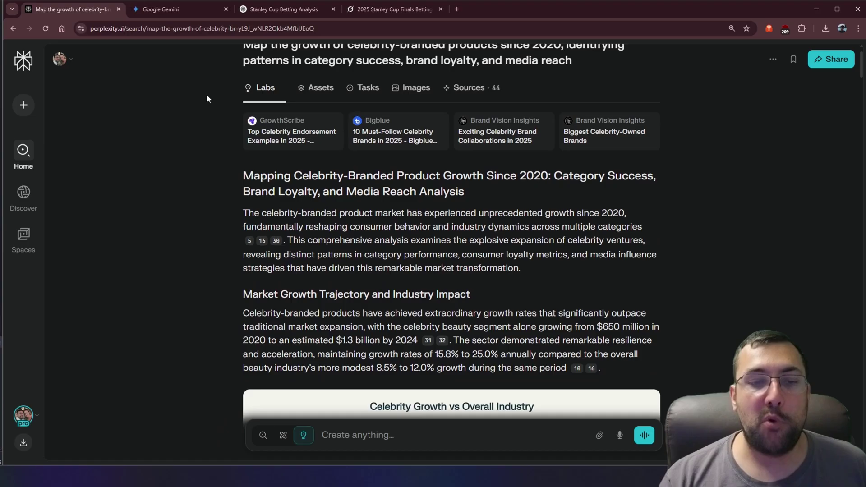
{"action": "scroll", "coordinate": [208, 116], "scroll_direction": "down", "scroll_amount": 1}
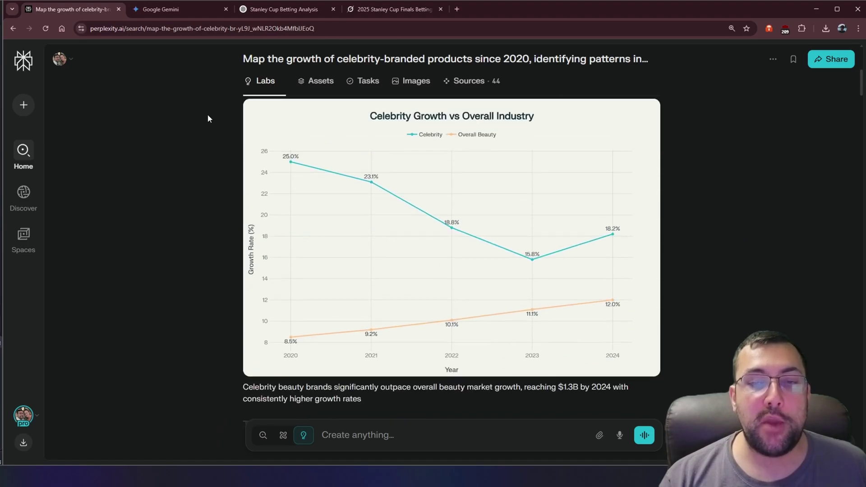
{"action": "scroll", "coordinate": [316, 145], "scroll_direction": "up", "scroll_amount": 1}
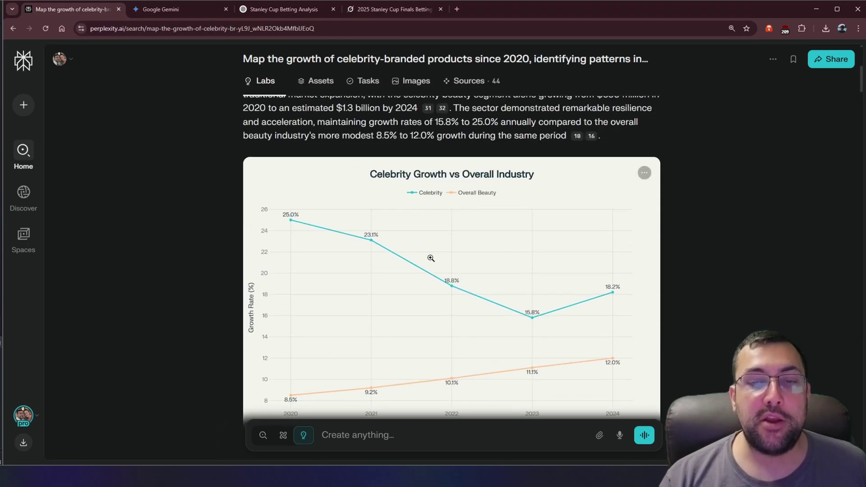
{"action": "scroll", "coordinate": [431, 259], "scroll_direction": "down", "scroll_amount": 1}
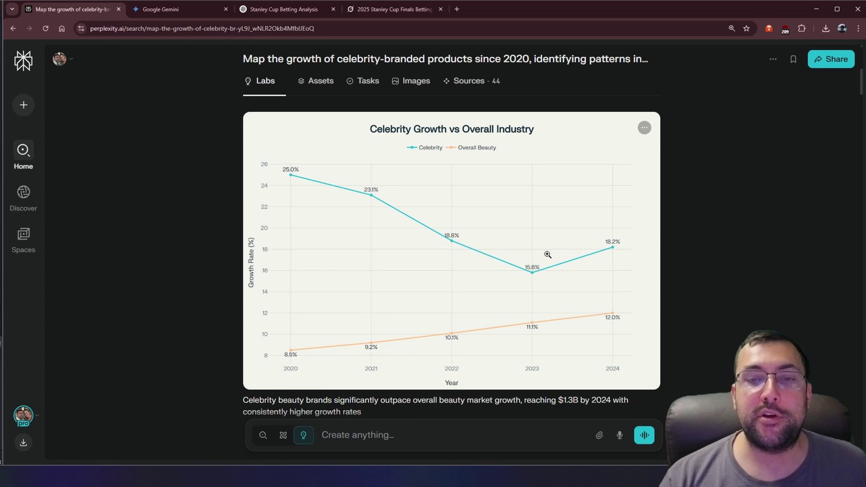
{"action": "scroll", "coordinate": [190, 220], "scroll_direction": "up", "scroll_amount": 3}
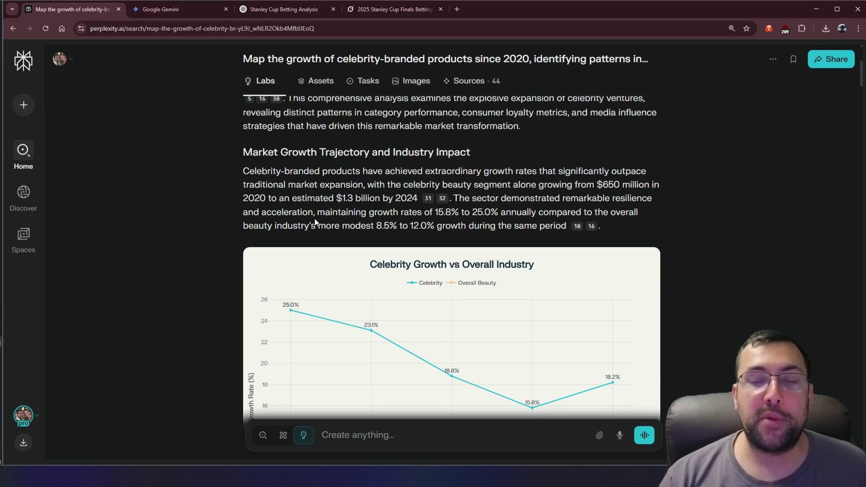
{"action": "scroll", "coordinate": [296, 223], "scroll_direction": "down", "scroll_amount": 3}
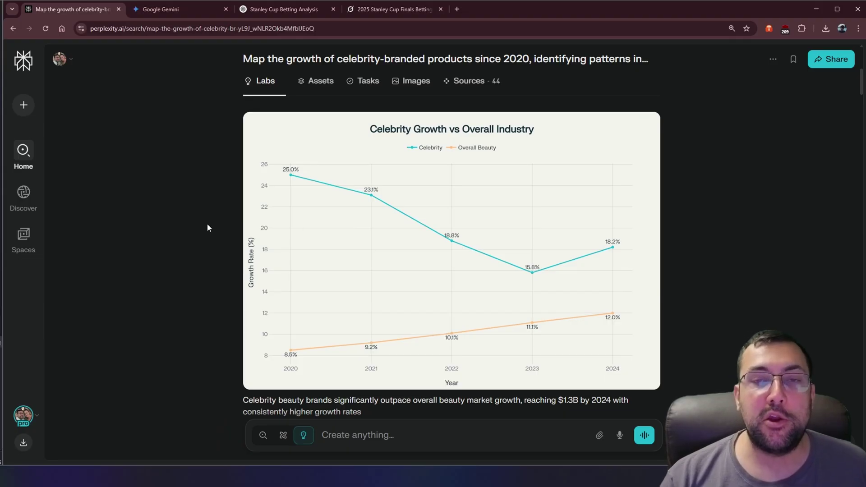
{"action": "scroll", "coordinate": [204, 226], "scroll_direction": "down", "scroll_amount": 15}
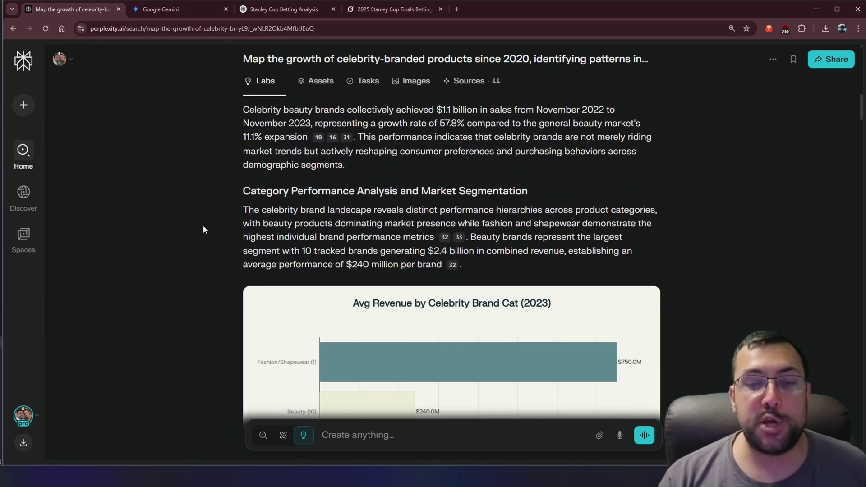
{"action": "scroll", "coordinate": [203, 226], "scroll_direction": "down", "scroll_amount": 1}
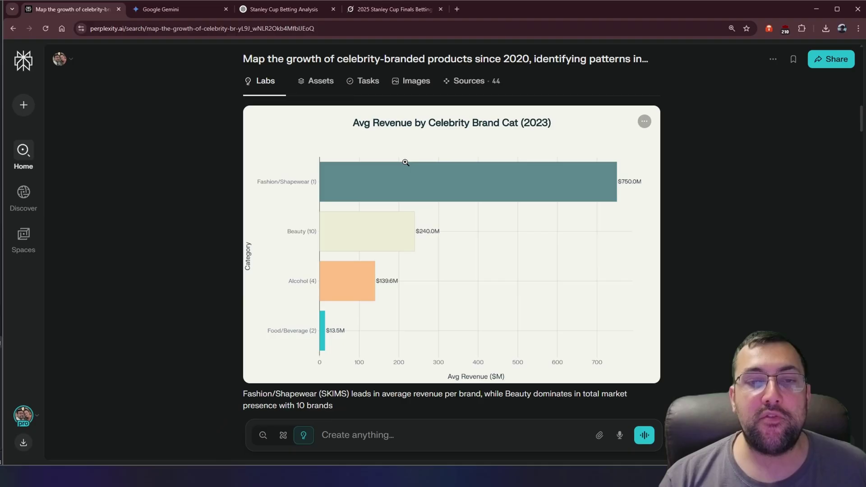
{"action": "scroll", "coordinate": [388, 227], "scroll_direction": "down", "scroll_amount": 12}
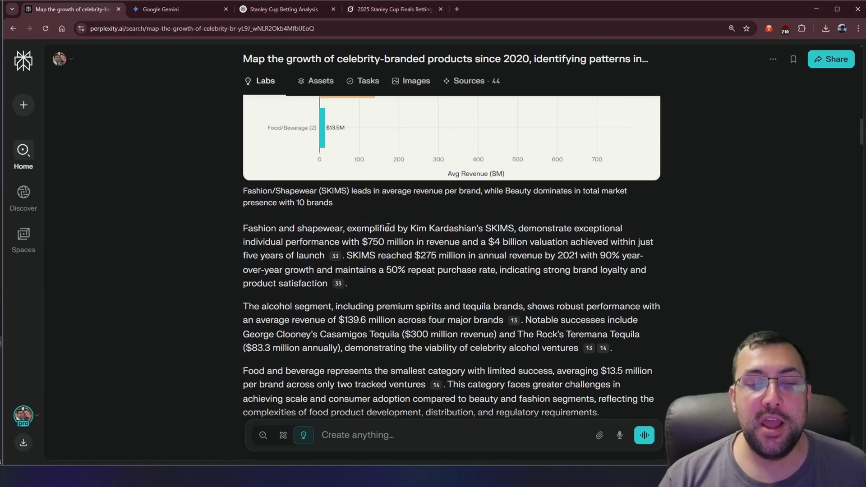
{"action": "scroll", "coordinate": [387, 226], "scroll_direction": "down", "scroll_amount": 12}
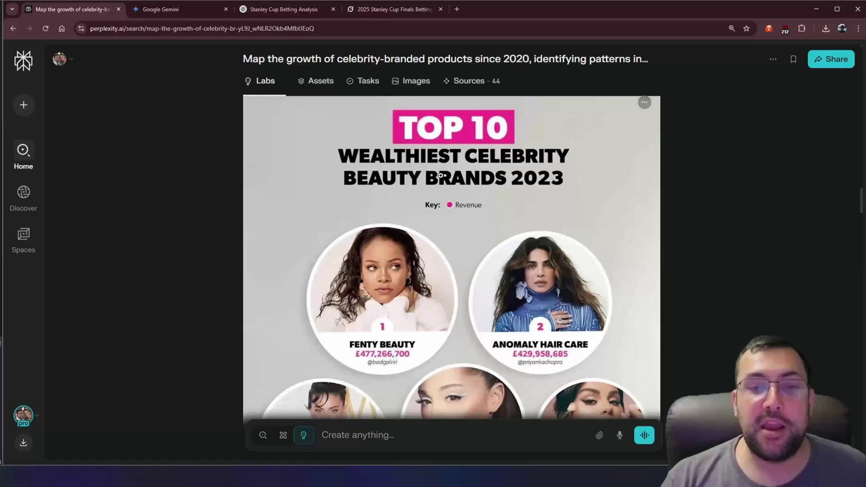
{"action": "scroll", "coordinate": [439, 173], "scroll_direction": "down", "scroll_amount": 1}
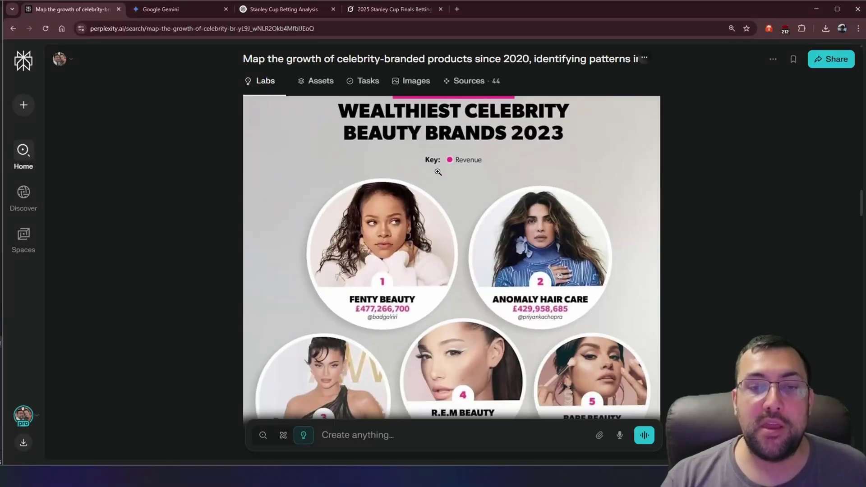
{"action": "scroll", "coordinate": [438, 172], "scroll_direction": "down", "scroll_amount": 2}
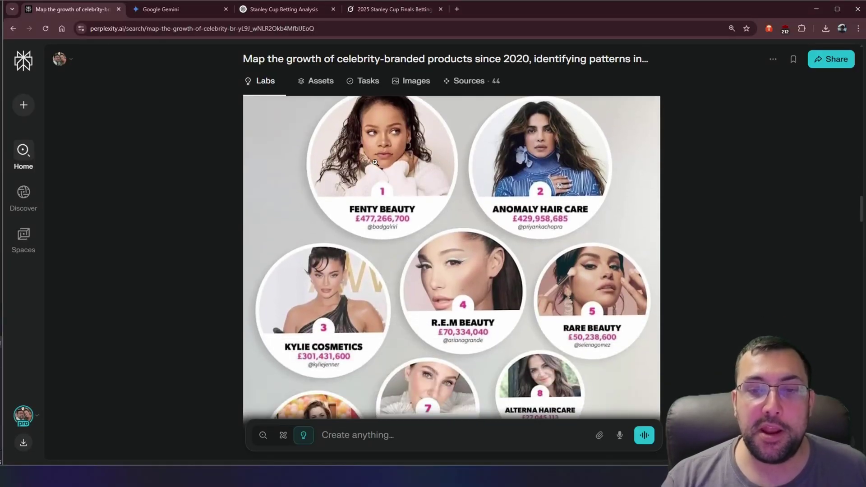
{"action": "scroll", "coordinate": [499, 240], "scroll_direction": "down", "scroll_amount": 6}
{"action": "scroll", "coordinate": [495, 239], "scroll_direction": "up", "scroll_amount": 6}
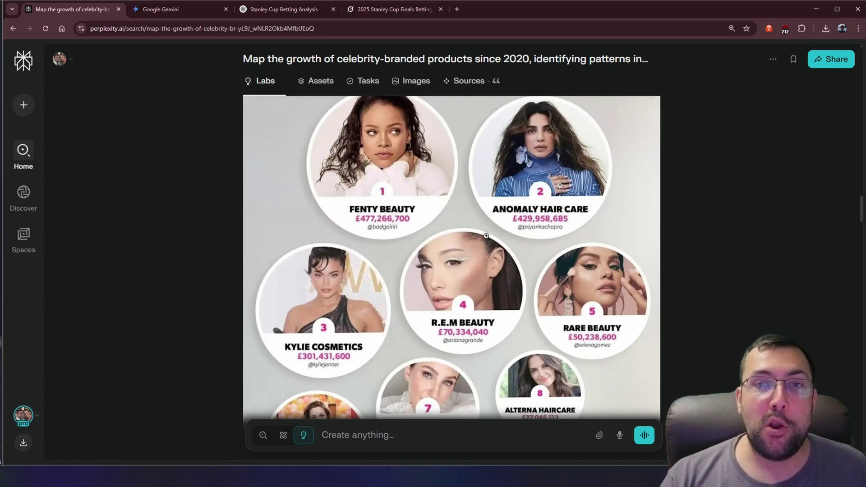
{"action": "scroll", "coordinate": [487, 236], "scroll_direction": "down", "scroll_amount": 16}
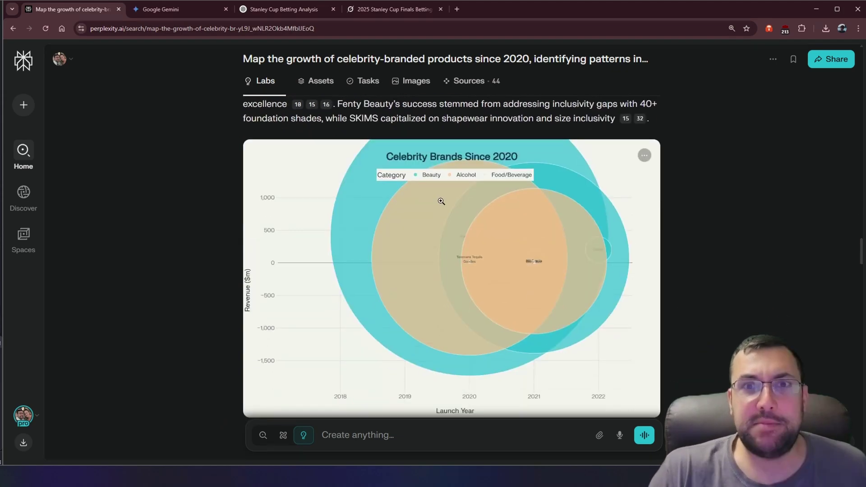
{"action": "scroll", "coordinate": [441, 201], "scroll_direction": "down", "scroll_amount": 13}
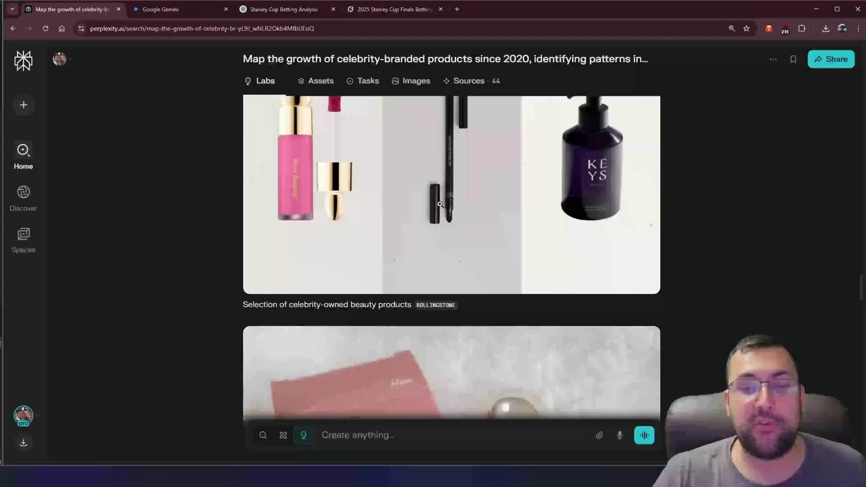
{"action": "scroll", "coordinate": [440, 204], "scroll_direction": "down", "scroll_amount": 10}
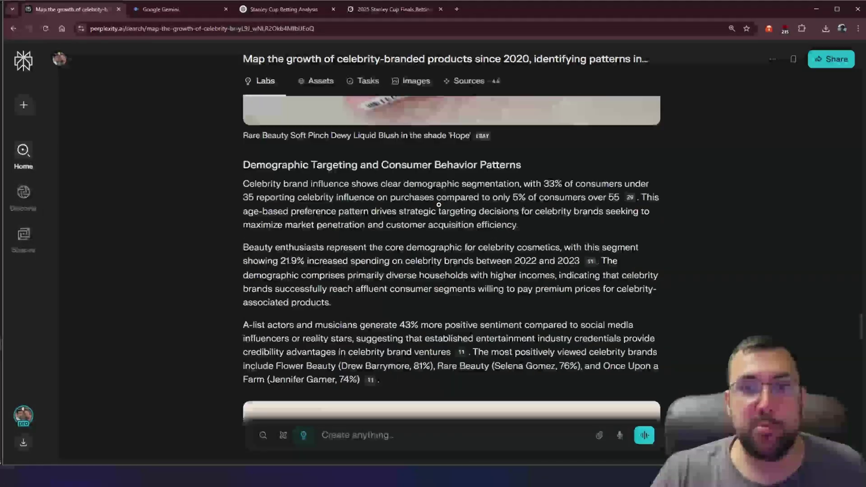
{"action": "scroll", "coordinate": [440, 205], "scroll_direction": "down", "scroll_amount": 7}
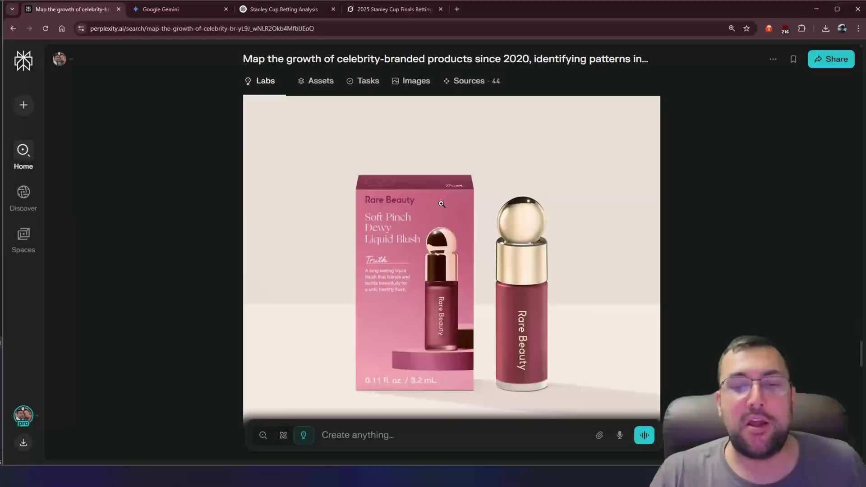
{"action": "scroll", "coordinate": [442, 204], "scroll_direction": "down", "scroll_amount": 10}
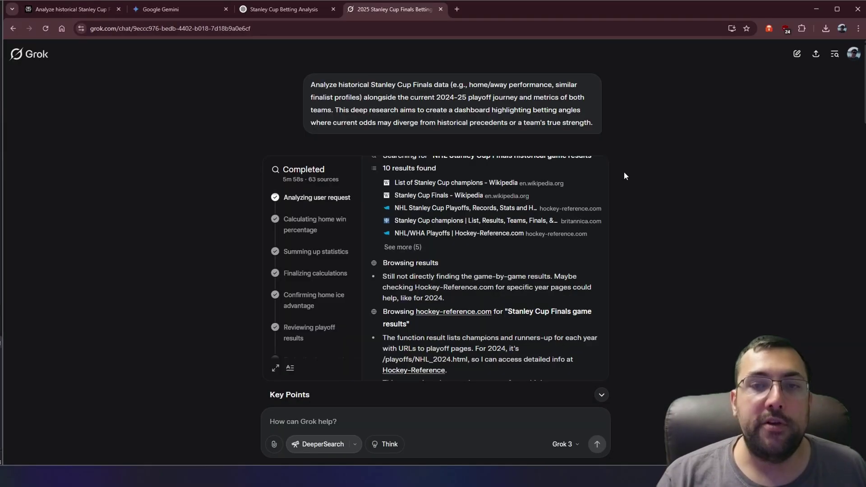
Read Grok's Key Points summary, highlighting its opening lines
{"action": "scroll", "coordinate": [291, 221], "scroll_direction": "down", "scroll_amount": 1}
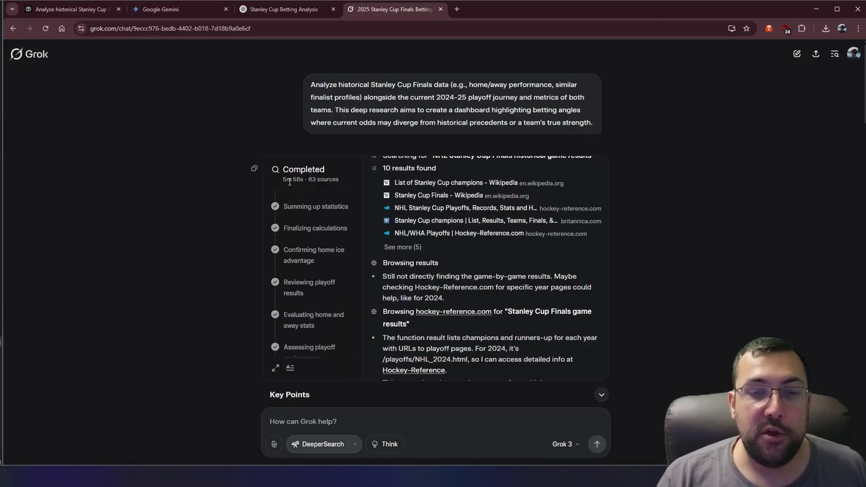
{"action": "scroll", "coordinate": [259, 209], "scroll_direction": "up", "scroll_amount": 1}
{"action": "scroll", "coordinate": [230, 239], "scroll_direction": "down", "scroll_amount": 2}
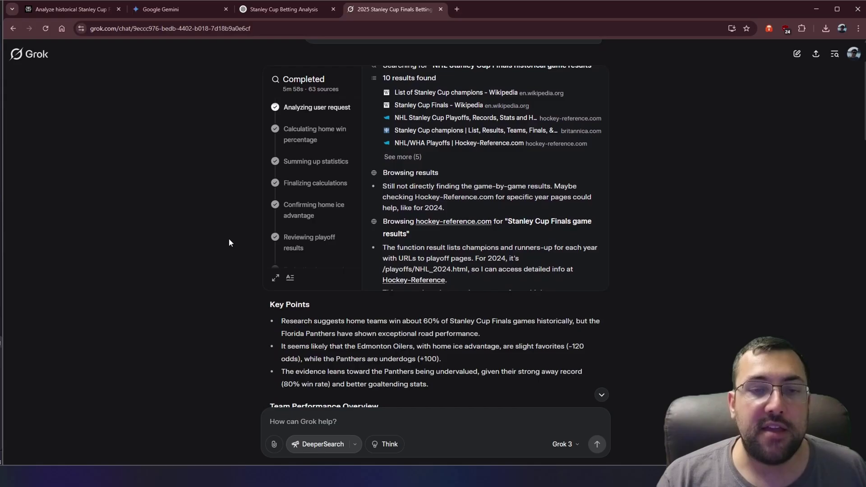
{"action": "scroll", "coordinate": [462, 166], "scroll_direction": "down", "scroll_amount": 8}
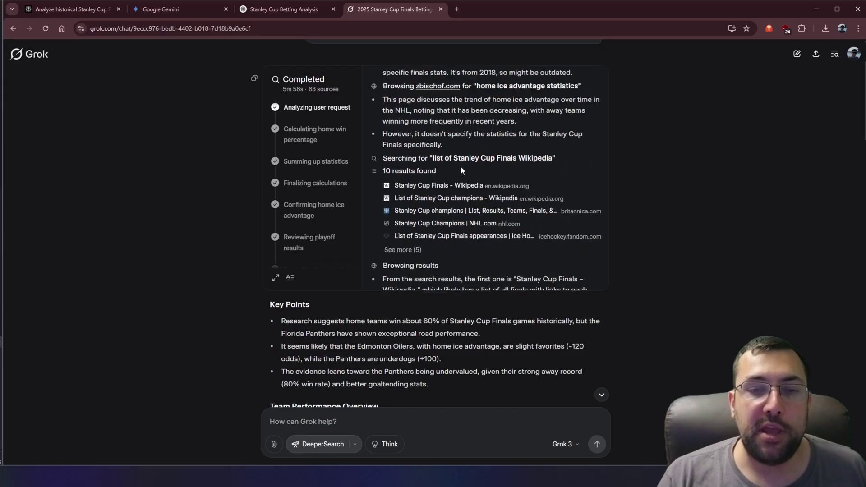
{"action": "scroll", "coordinate": [228, 186], "scroll_direction": "down", "scroll_amount": 5}
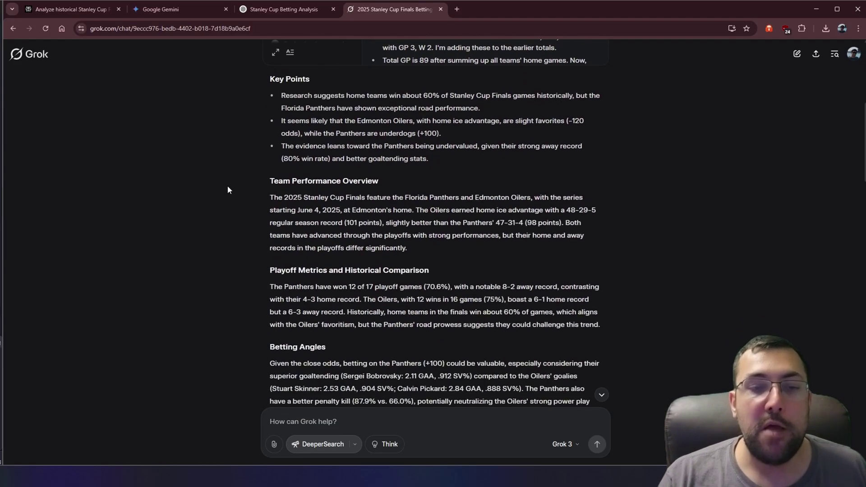
{"action": "scroll", "coordinate": [227, 183], "scroll_direction": "up", "scroll_amount": 1}
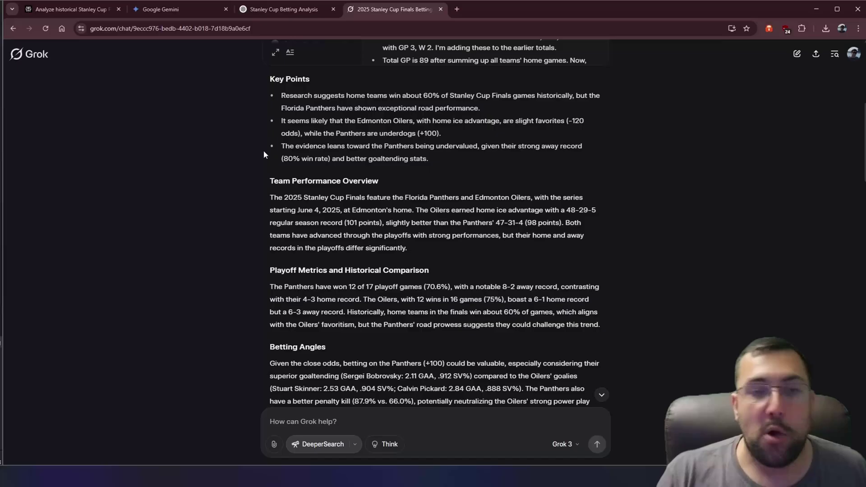
{"action": "left_click_drag", "start_coordinate": [273, 80], "coordinate": [533, 98]}
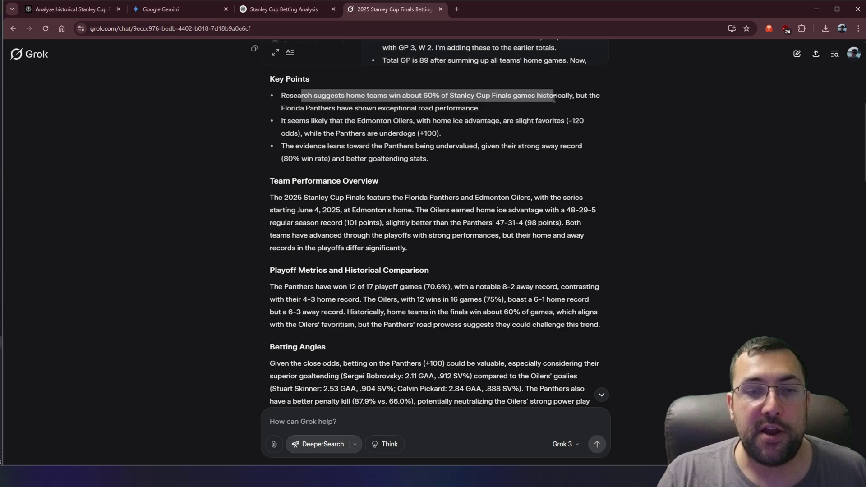
{"action": "scroll", "coordinate": [427, 149], "scroll_direction": "down", "scroll_amount": 2}
{"action": "left_click_drag", "start_coordinate": [359, 126], "coordinate": [429, 174]}
{"action": "left_click", "coordinate": [415, 208]}
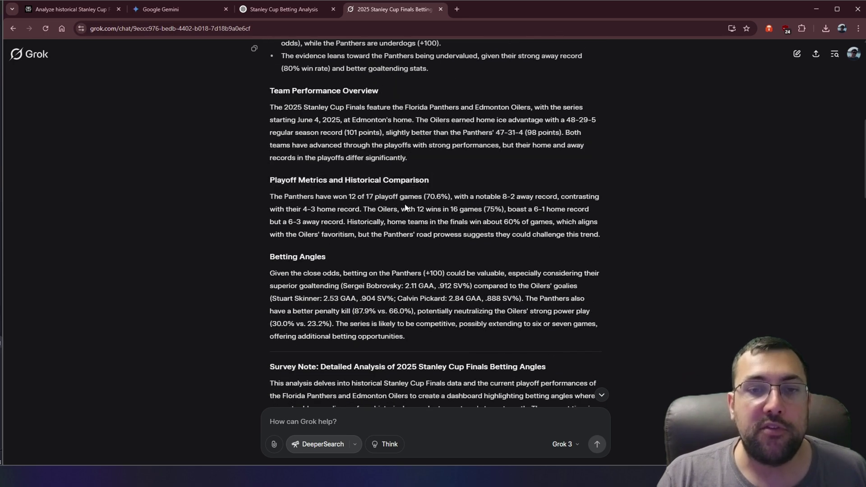
Review Grok's Key Metrics table, briefly highlighting its rows
{"action": "scroll", "coordinate": [415, 209], "scroll_direction": "down", "scroll_amount": 3}
{"action": "scroll", "coordinate": [415, 209], "scroll_direction": "down", "scroll_amount": 10}
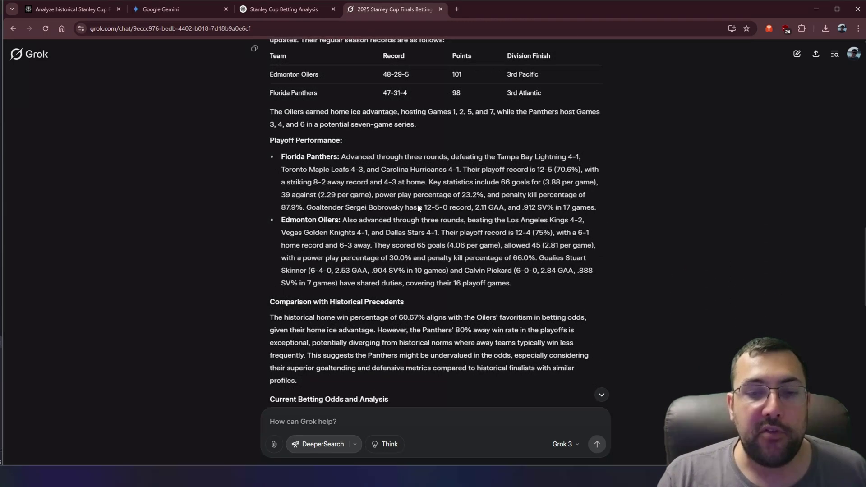
{"action": "scroll", "coordinate": [418, 205], "scroll_direction": "up", "scroll_amount": 1}
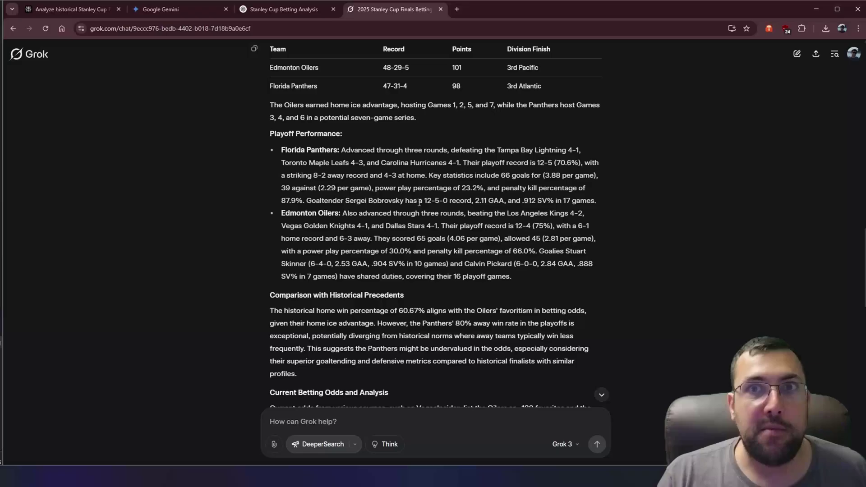
{"action": "scroll", "coordinate": [415, 191], "scroll_direction": "down", "scroll_amount": 10}
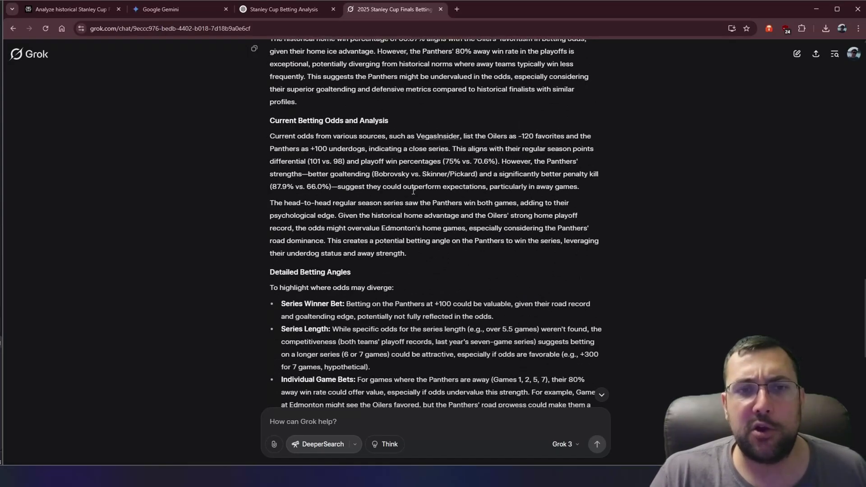
{"action": "scroll", "coordinate": [413, 192], "scroll_direction": "down", "scroll_amount": 5}
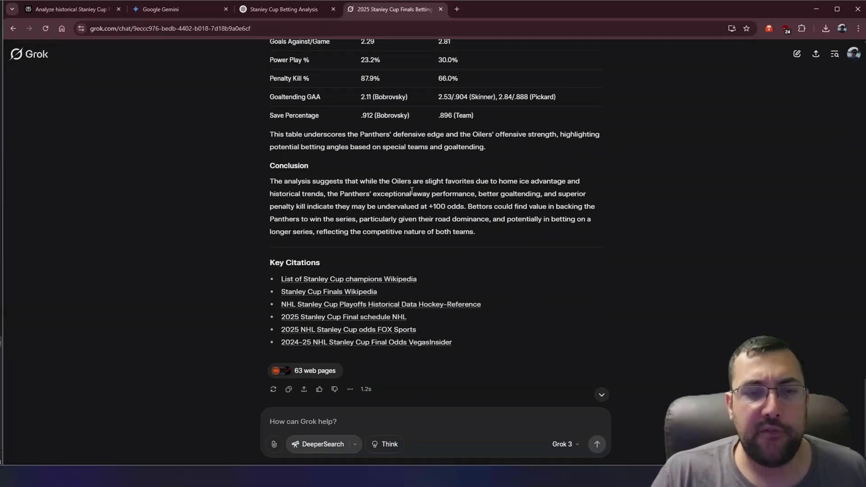
{"action": "scroll", "coordinate": [411, 193], "scroll_direction": "up", "scroll_amount": 4}
{"action": "left_click_drag", "start_coordinate": [275, 77], "coordinate": [521, 251]}
{"action": "left_click", "coordinate": [492, 247]}
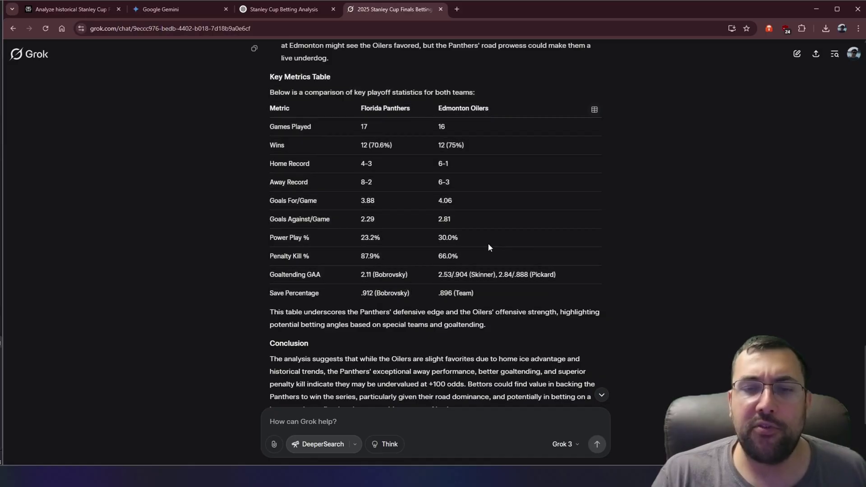
Read Grok's Conclusion, highlighting its point that the Oilers are favourites
{"action": "scroll", "coordinate": [413, 205], "scroll_direction": "down", "scroll_amount": 4}
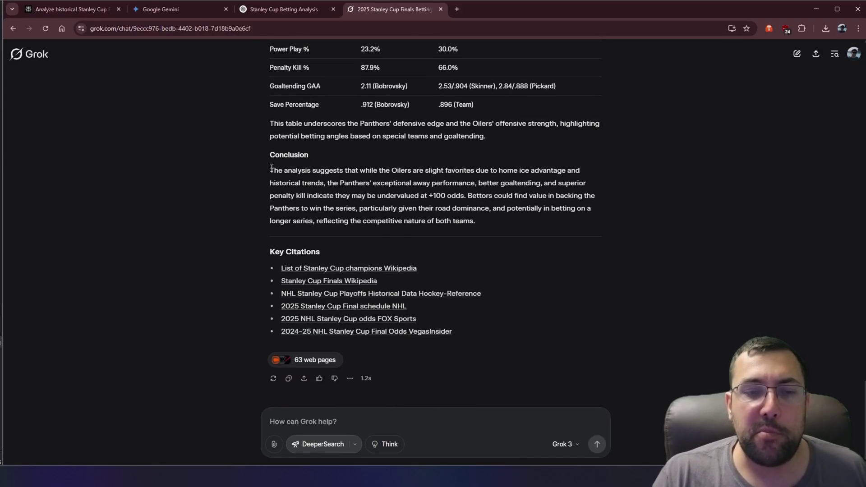
{"action": "left_click_drag", "start_coordinate": [272, 169], "coordinate": [479, 183]}
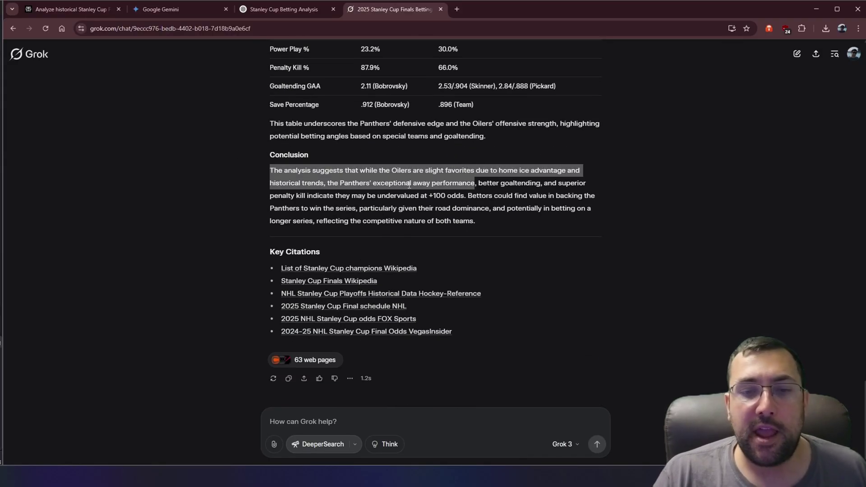
{"action": "left_click", "coordinate": [314, 191]}
{"action": "left_click_drag", "start_coordinate": [302, 169], "coordinate": [444, 196]}
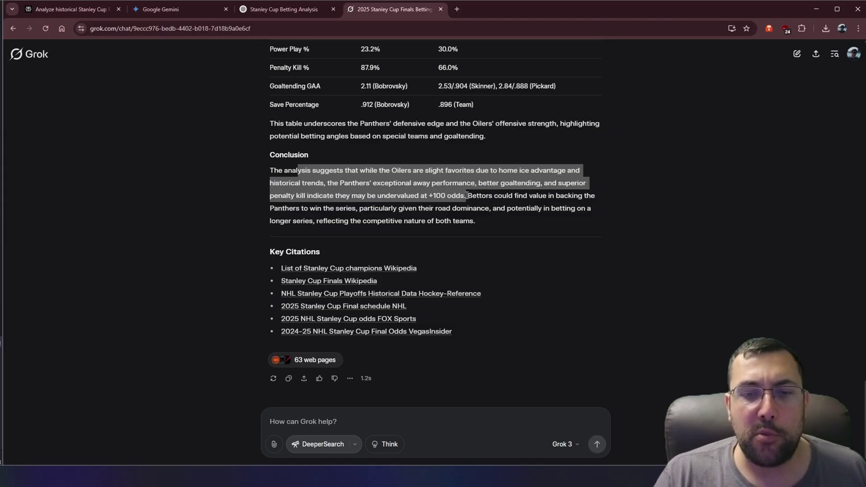
{"action": "left_click", "coordinate": [456, 204]}
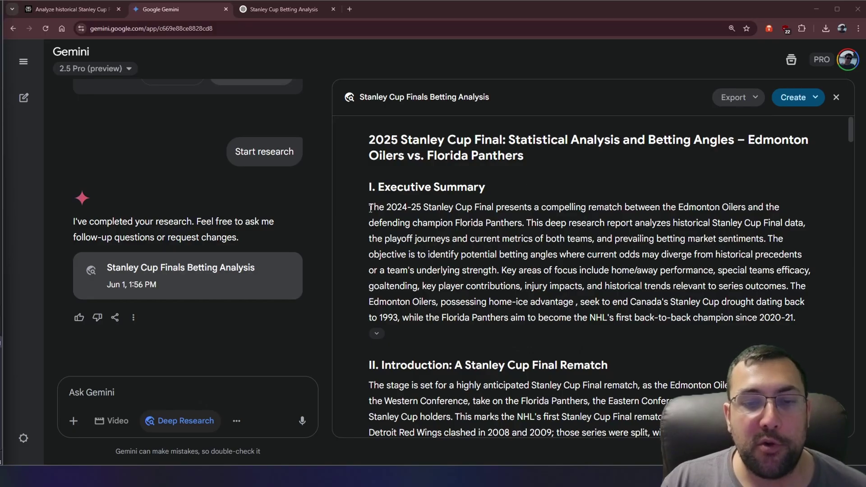
Read Gemini's Executive Summary and Introduction into the start of the Oilers deep-dive
{"action": "left_click_drag", "start_coordinate": [370, 209], "coordinate": [523, 220]}
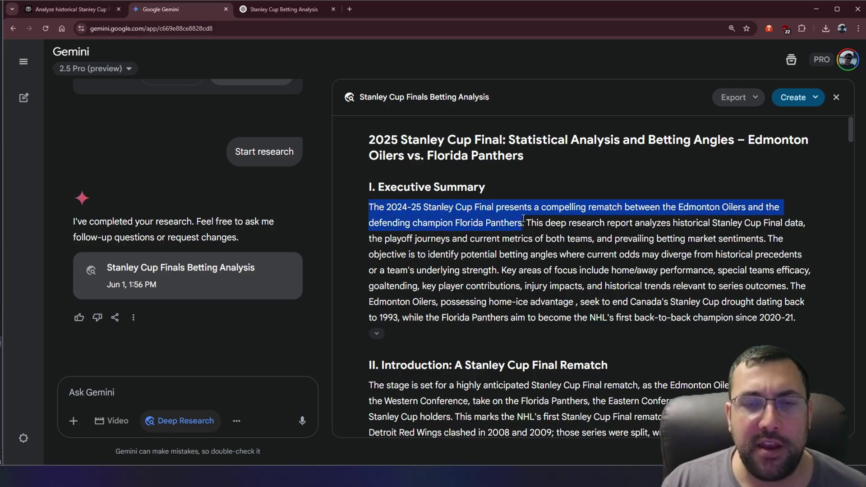
{"action": "left_click", "coordinate": [524, 221]}
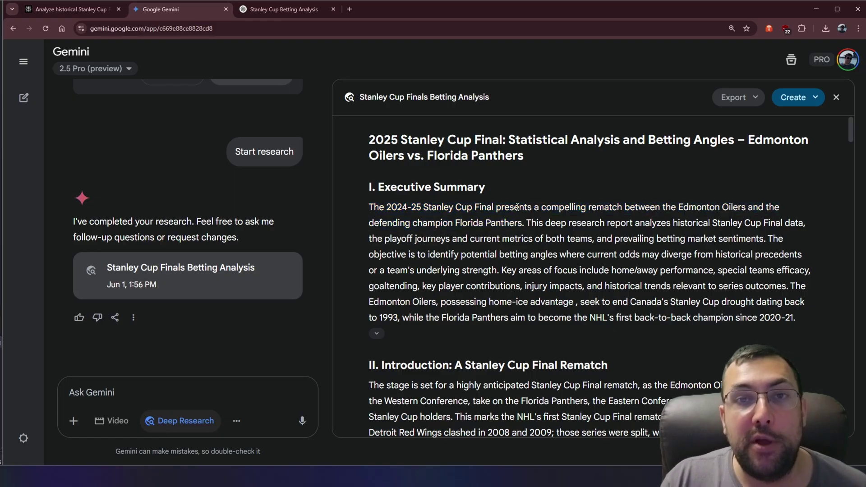
{"action": "scroll", "coordinate": [518, 207], "scroll_direction": "down", "scroll_amount": 3}
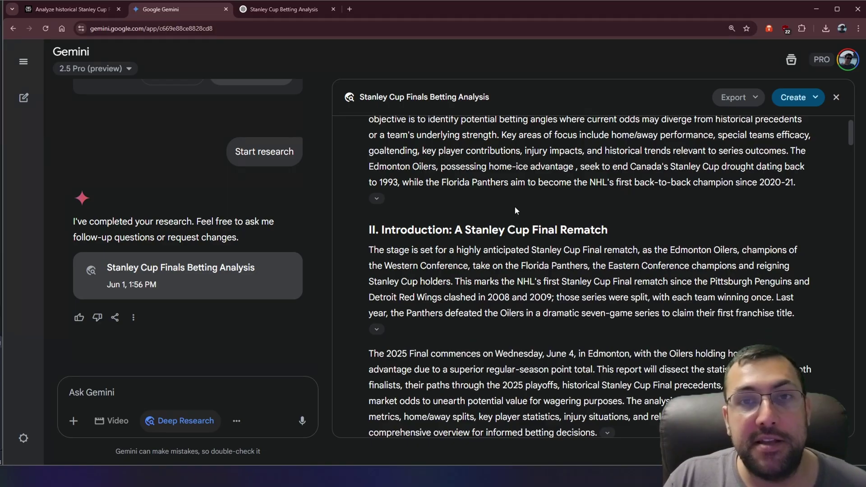
{"action": "scroll", "coordinate": [513, 210], "scroll_direction": "down", "scroll_amount": 2}
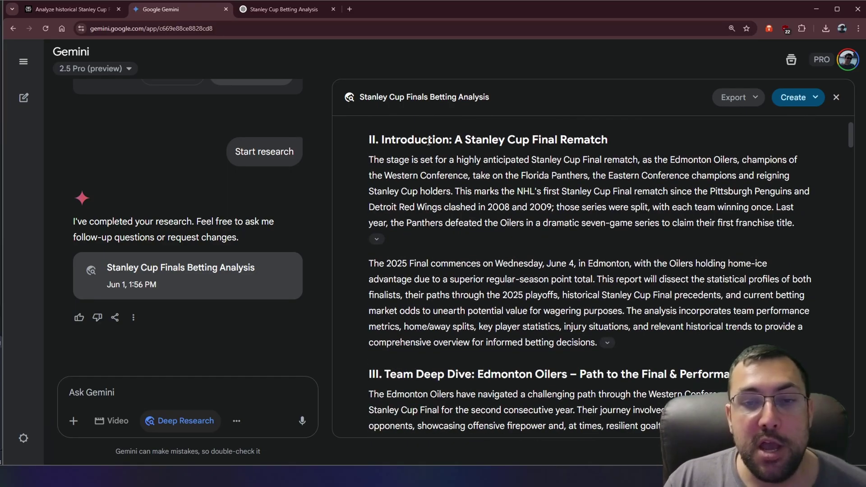
{"action": "left_click_drag", "start_coordinate": [421, 139], "coordinate": [636, 156]}
{"action": "left_click", "coordinate": [636, 155]}
{"action": "scroll", "coordinate": [582, 208], "scroll_direction": "down", "scroll_amount": 5}
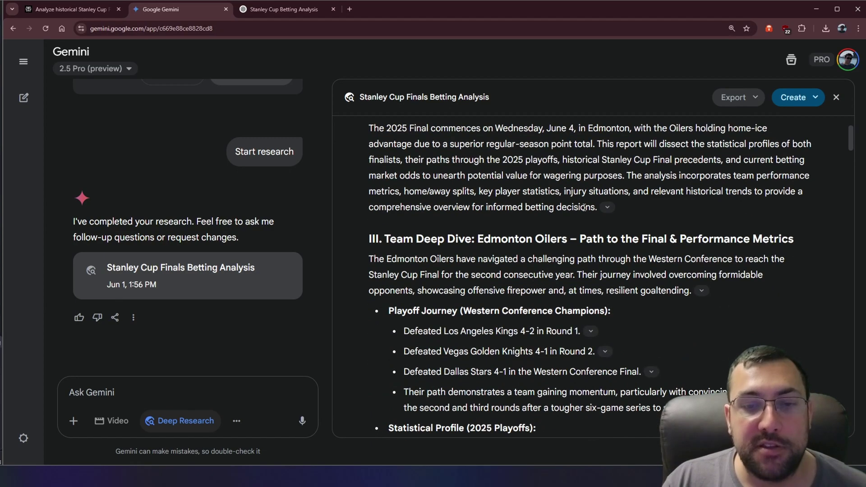
{"action": "left_click_drag", "start_coordinate": [414, 151], "coordinate": [564, 156]}
Read down to the Panthers section, highlighting its key-player passage
{"action": "scroll", "coordinate": [567, 156], "scroll_direction": "down", "scroll_amount": 17}
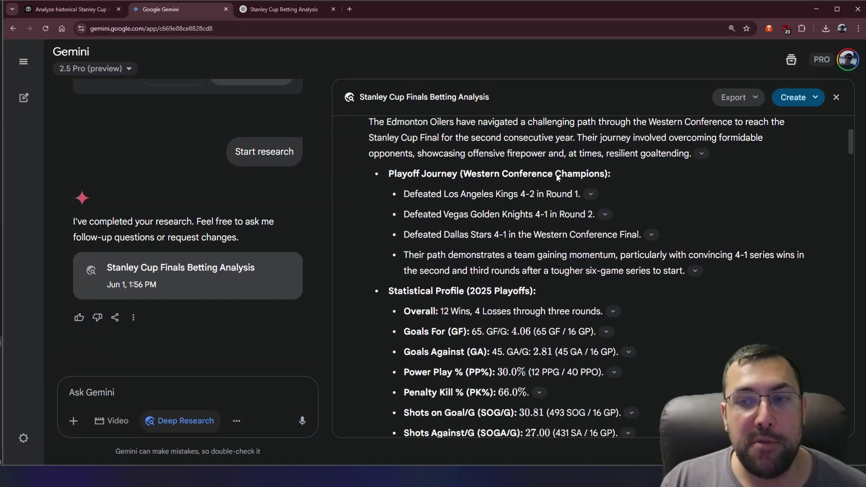
{"action": "scroll", "coordinate": [538, 181], "scroll_direction": "down", "scroll_amount": 15}
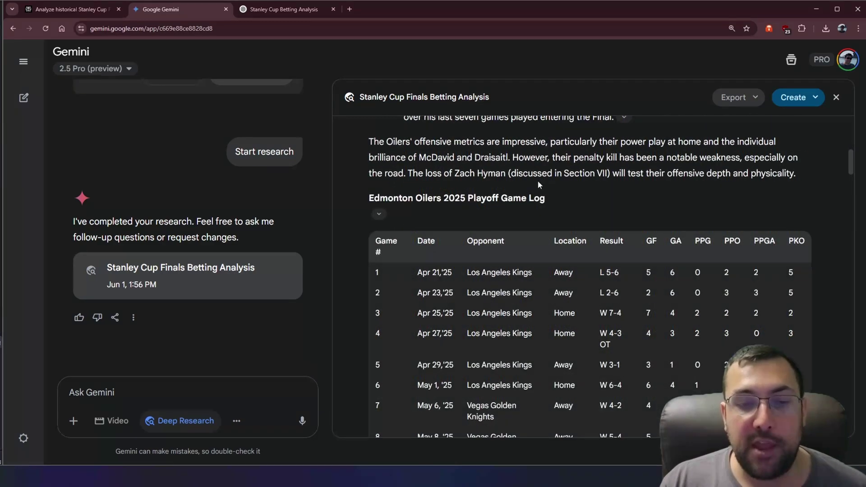
{"action": "scroll", "coordinate": [535, 180], "scroll_direction": "down", "scroll_amount": 13}
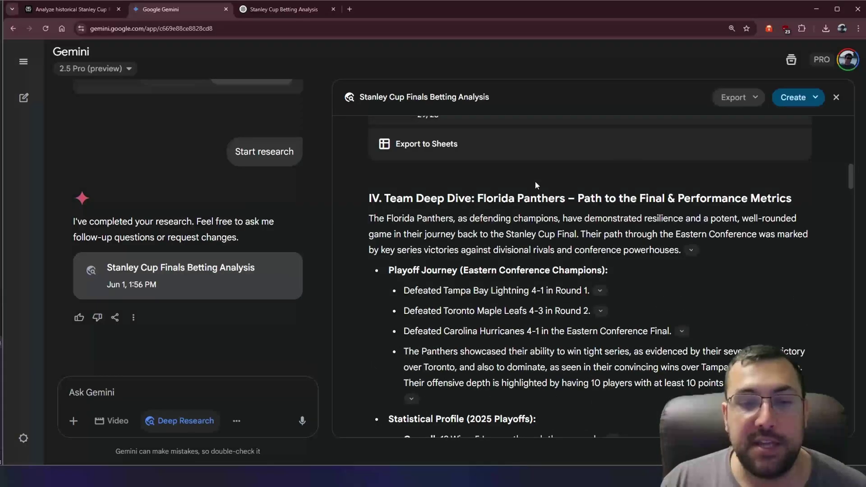
{"action": "scroll", "coordinate": [536, 180], "scroll_direction": "down", "scroll_amount": 10}
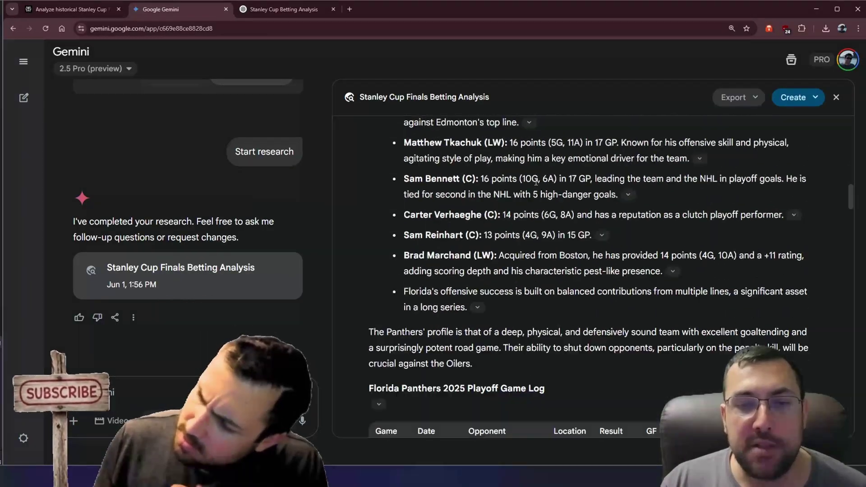
{"action": "scroll", "coordinate": [537, 181], "scroll_direction": "up", "scroll_amount": 2}
{"action": "left_click_drag", "start_coordinate": [412, 193], "coordinate": [578, 338]}
{"action": "left_click", "coordinate": [578, 332]}
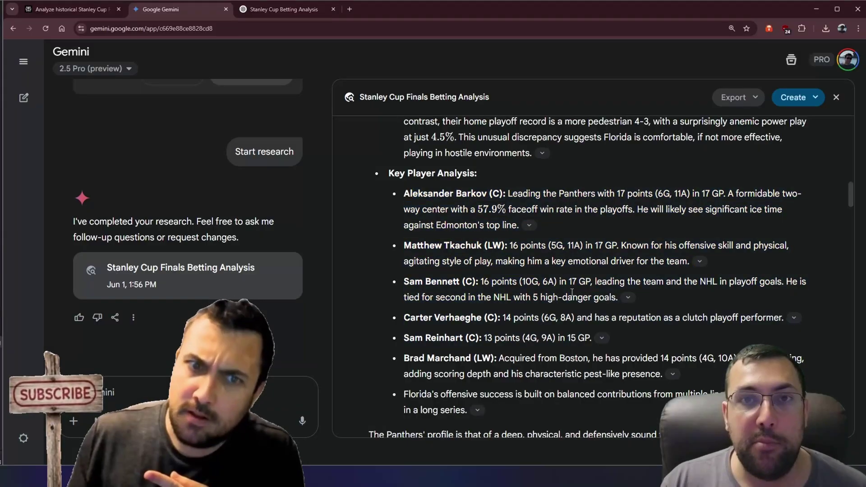
Continue through Key Injuries to the Historical Precedents & Betting Angles section
{"action": "scroll", "coordinate": [568, 286], "scroll_direction": "down", "scroll_amount": 10}
{"action": "scroll", "coordinate": [519, 203], "scroll_direction": "down", "scroll_amount": 15}
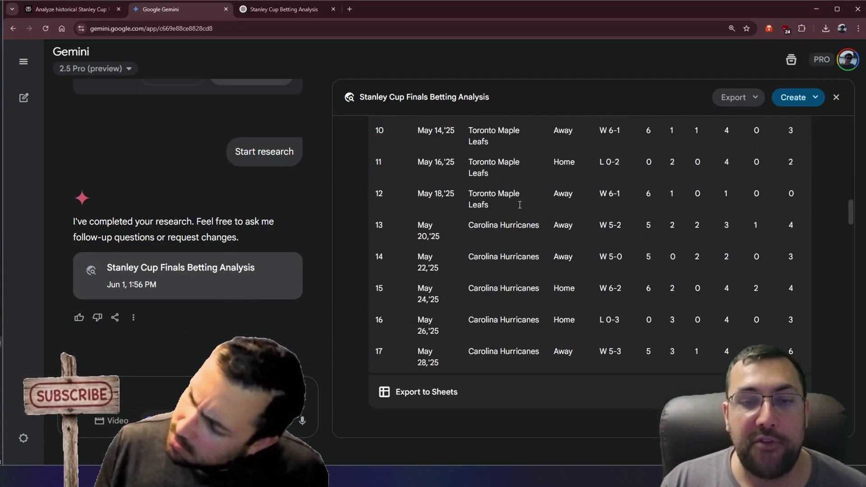
{"action": "scroll", "coordinate": [527, 218], "scroll_direction": "down", "scroll_amount": 11}
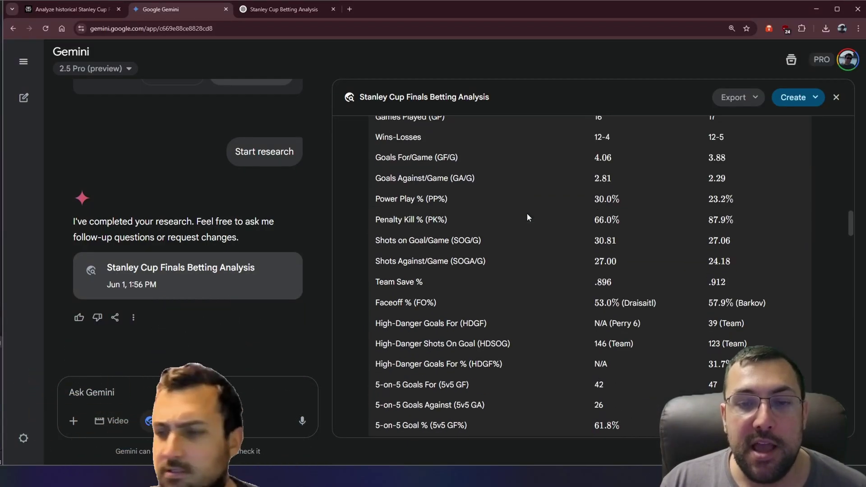
{"action": "scroll", "coordinate": [528, 216], "scroll_direction": "down", "scroll_amount": 15}
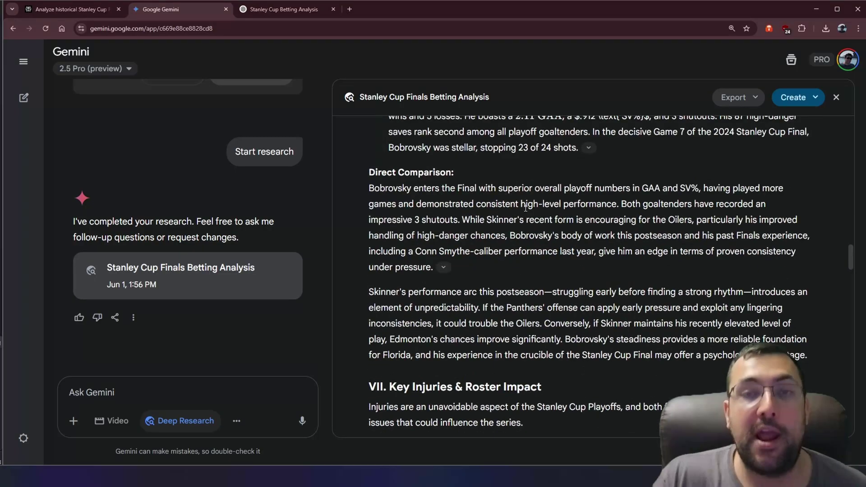
{"action": "scroll", "coordinate": [525, 209], "scroll_direction": "down", "scroll_amount": 5}
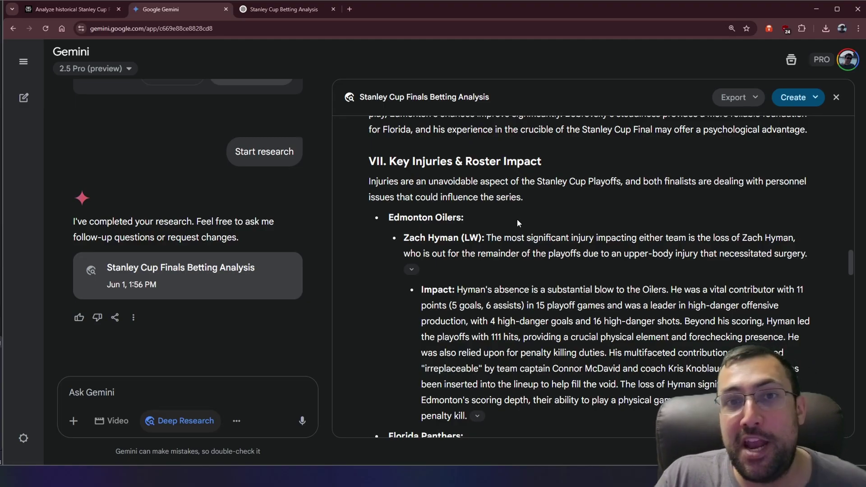
{"action": "scroll", "coordinate": [519, 259], "scroll_direction": "down", "scroll_amount": 7}
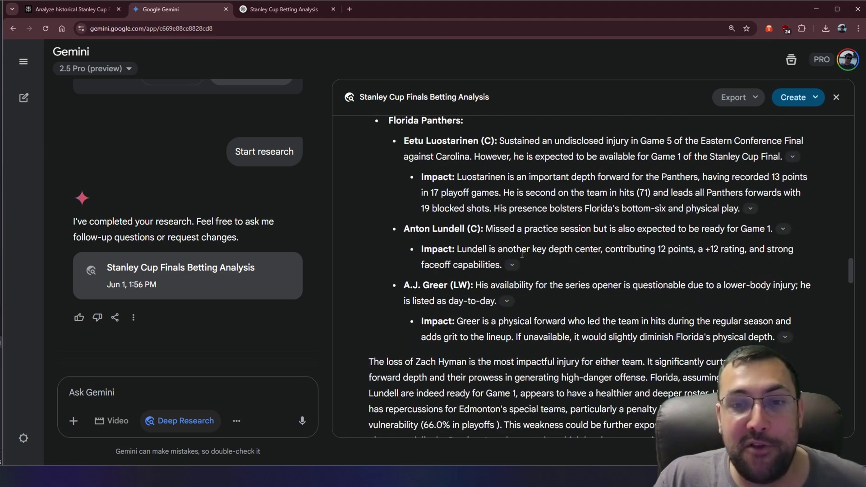
{"action": "scroll", "coordinate": [521, 254], "scroll_direction": "down", "scroll_amount": 9}
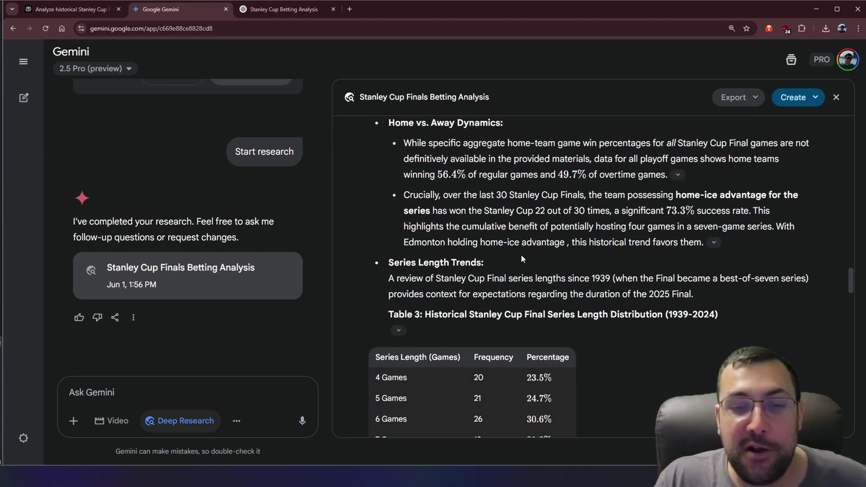
{"action": "scroll", "coordinate": [592, 258], "scroll_direction": "up", "scroll_amount": 3}
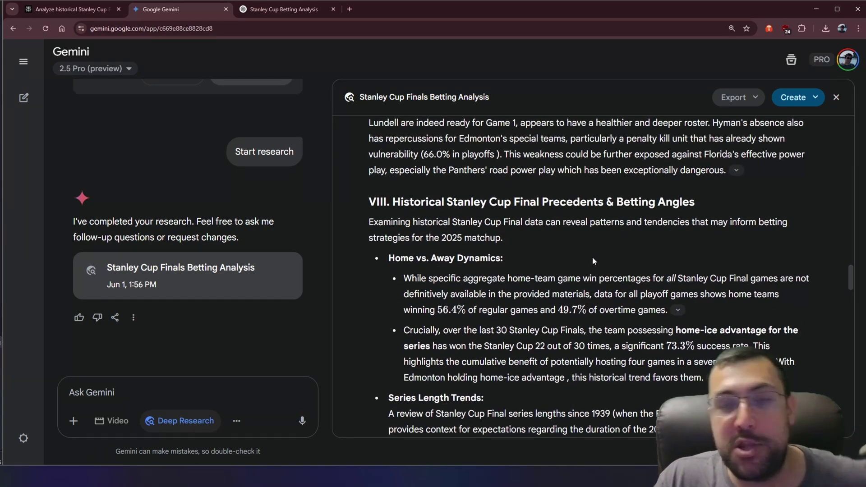
{"action": "left_click_drag", "start_coordinate": [415, 201], "coordinate": [649, 202]}
{"action": "left_click", "coordinate": [609, 247]}
{"action": "scroll", "coordinate": [607, 249], "scroll_direction": "down", "scroll_amount": 9}
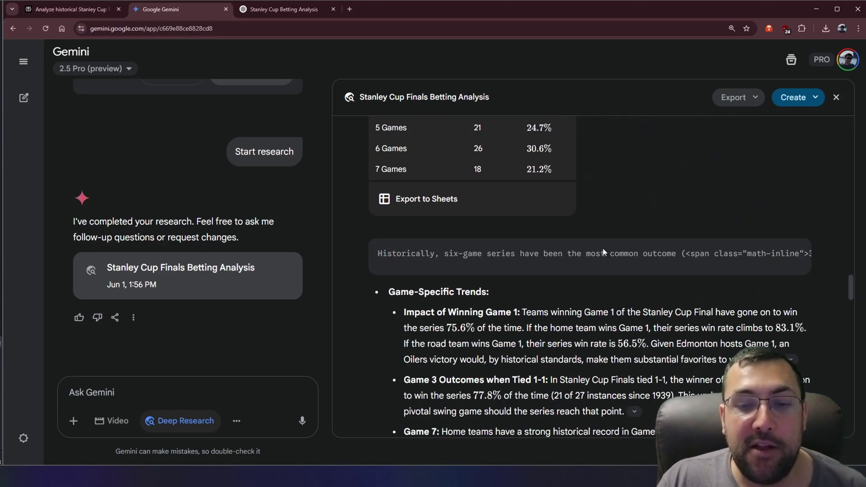
{"action": "scroll", "coordinate": [603, 251], "scroll_direction": "down", "scroll_amount": 4}
{"action": "scroll", "coordinate": [603, 251], "scroll_direction": "up", "scroll_amount": 5}
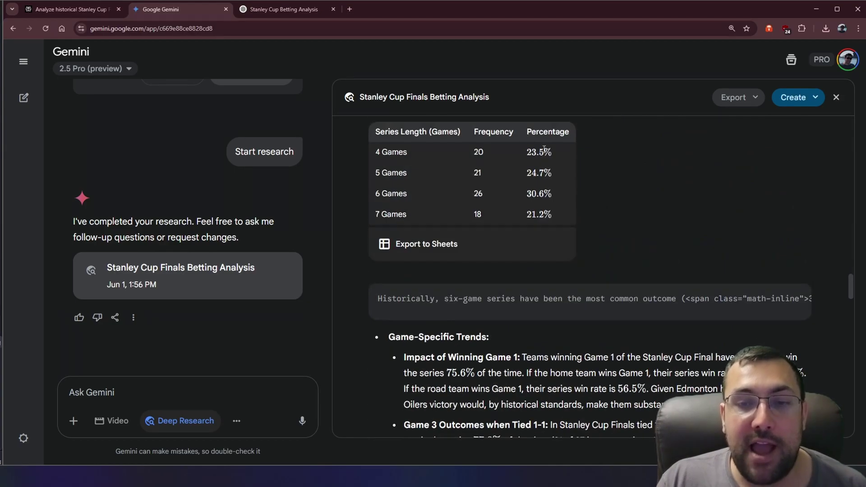
{"action": "scroll", "coordinate": [591, 219], "scroll_direction": "down", "scroll_amount": 10}
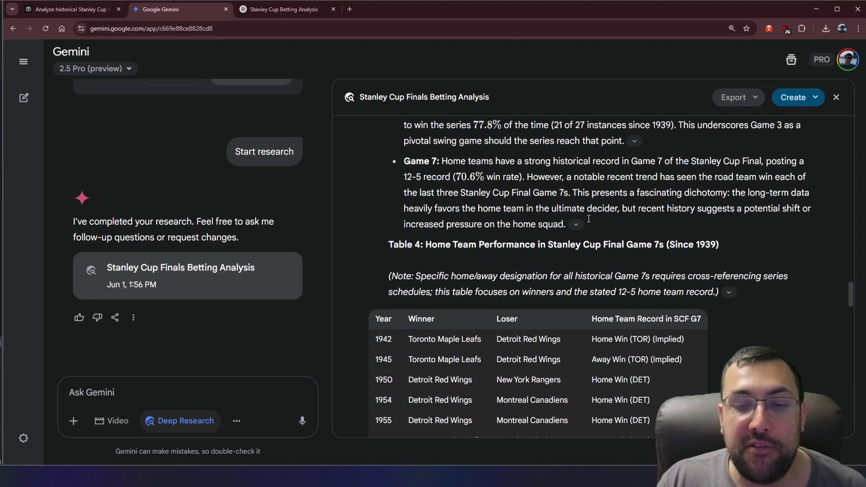
{"action": "scroll", "coordinate": [582, 212], "scroll_direction": "up", "scroll_amount": 4}
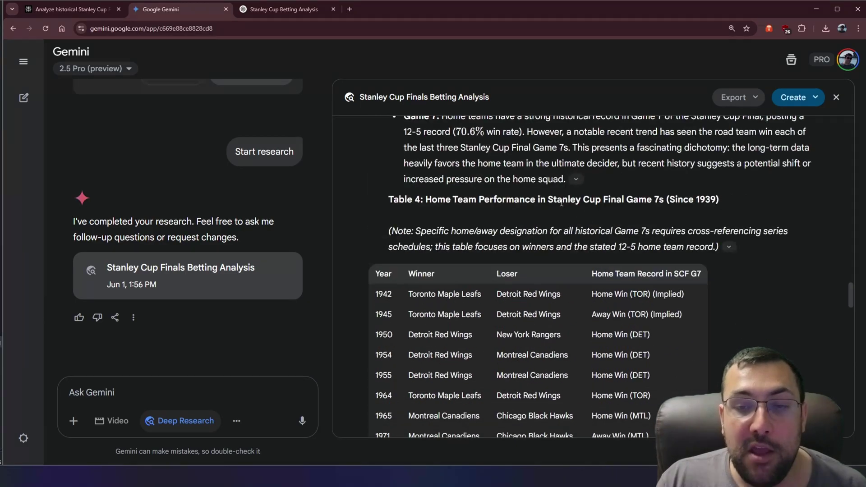
{"action": "scroll", "coordinate": [515, 183], "scroll_direction": "down", "scroll_amount": 12}
{"action": "scroll", "coordinate": [532, 213], "scroll_direction": "down", "scroll_amount": 1}
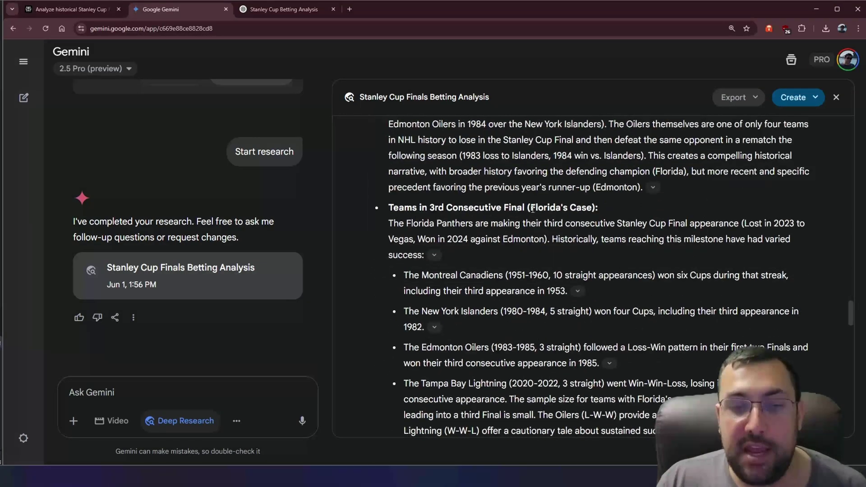
{"action": "scroll", "coordinate": [445, 177], "scroll_direction": "up", "scroll_amount": 3}
{"action": "scroll", "coordinate": [587, 233], "scroll_direction": "down", "scroll_amount": 15}
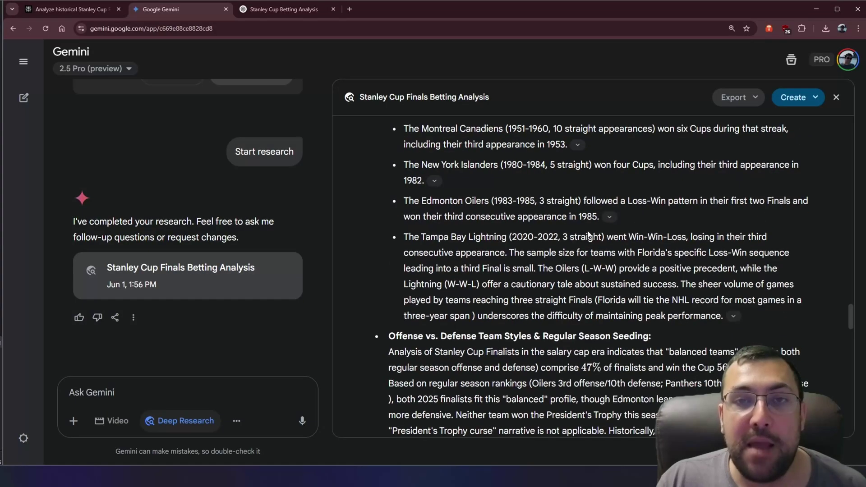
{"action": "scroll", "coordinate": [587, 233], "scroll_direction": "down", "scroll_amount": 2}
{"action": "scroll", "coordinate": [581, 227], "scroll_direction": "up", "scroll_amount": 3}
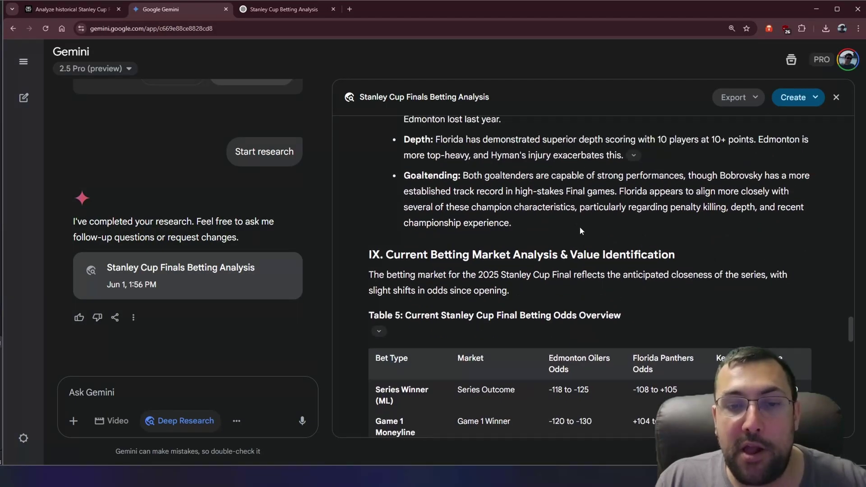
{"action": "scroll", "coordinate": [543, 250], "scroll_direction": "down", "scroll_amount": 11}
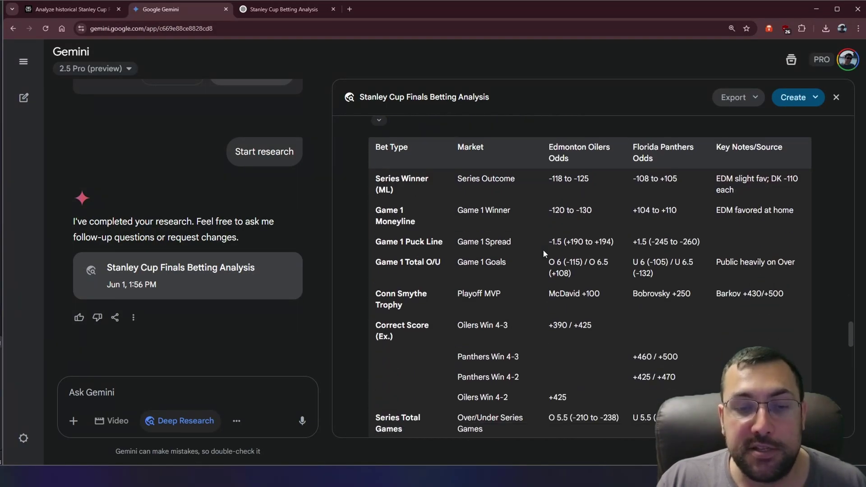
{"action": "scroll", "coordinate": [543, 254], "scroll_direction": "down", "scroll_amount": 1}
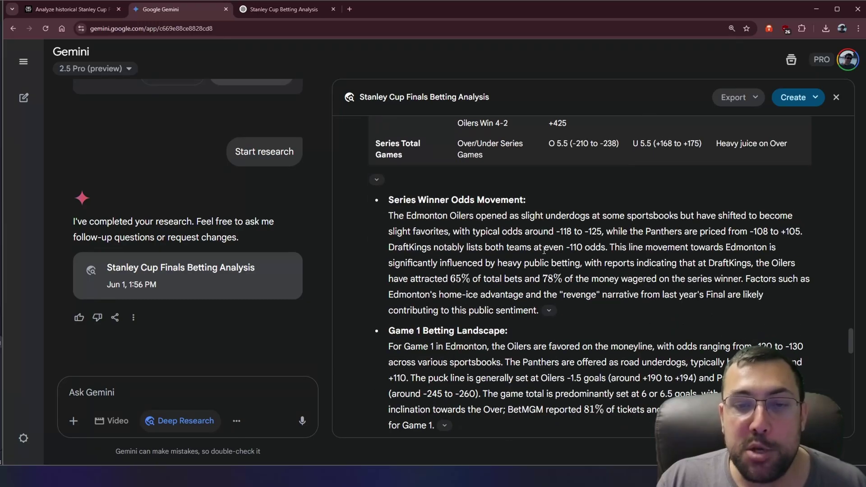
{"action": "scroll", "coordinate": [544, 250], "scroll_direction": "down", "scroll_amount": 7}
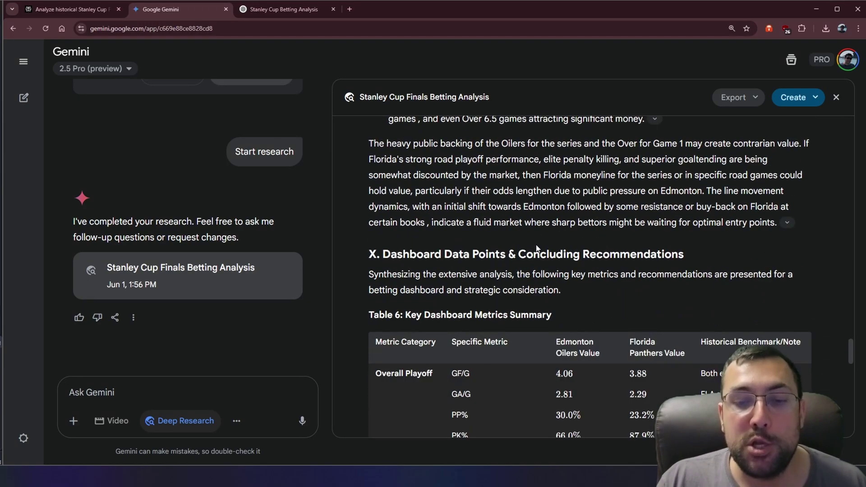
{"action": "scroll", "coordinate": [537, 249], "scroll_direction": "down", "scroll_amount": 3}
{"action": "scroll", "coordinate": [536, 239], "scroll_direction": "up", "scroll_amount": 3}
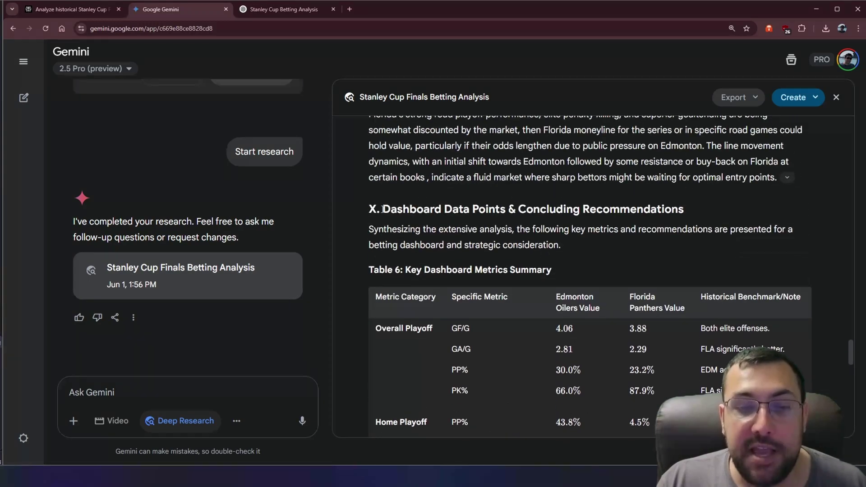
{"action": "left_click_drag", "start_coordinate": [382, 209], "coordinate": [683, 209]}
{"action": "scroll", "coordinate": [570, 220], "scroll_direction": "down", "scroll_amount": 3}
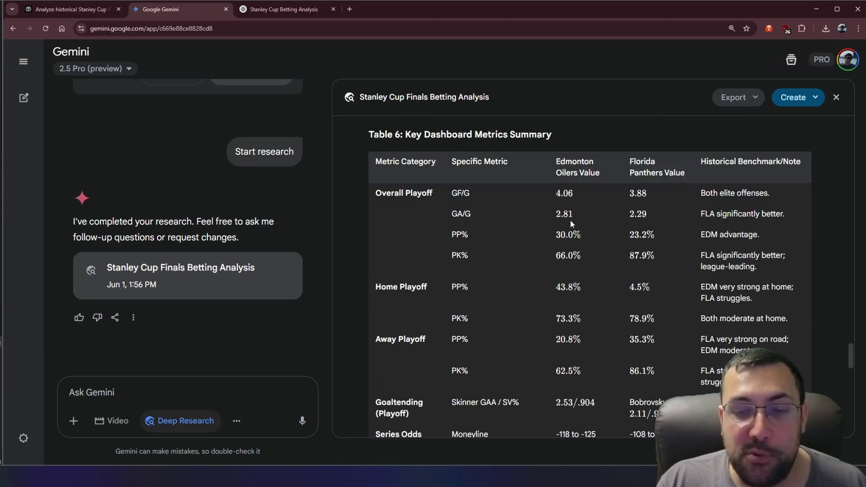
{"action": "scroll", "coordinate": [555, 228], "scroll_direction": "down", "scroll_amount": 3}
{"action": "scroll", "coordinate": [540, 233], "scroll_direction": "down", "scroll_amount": 4}
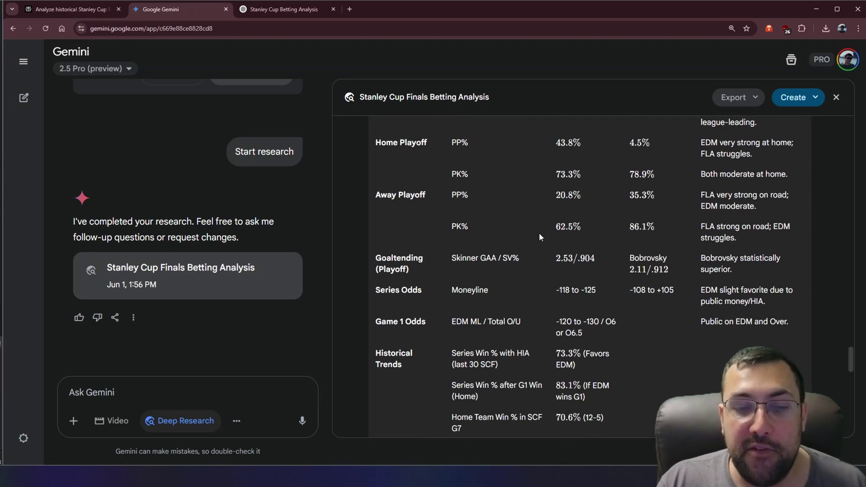
{"action": "scroll", "coordinate": [538, 231], "scroll_direction": "down", "scroll_amount": 3}
{"action": "scroll", "coordinate": [538, 231], "scroll_direction": "down", "scroll_amount": 10}
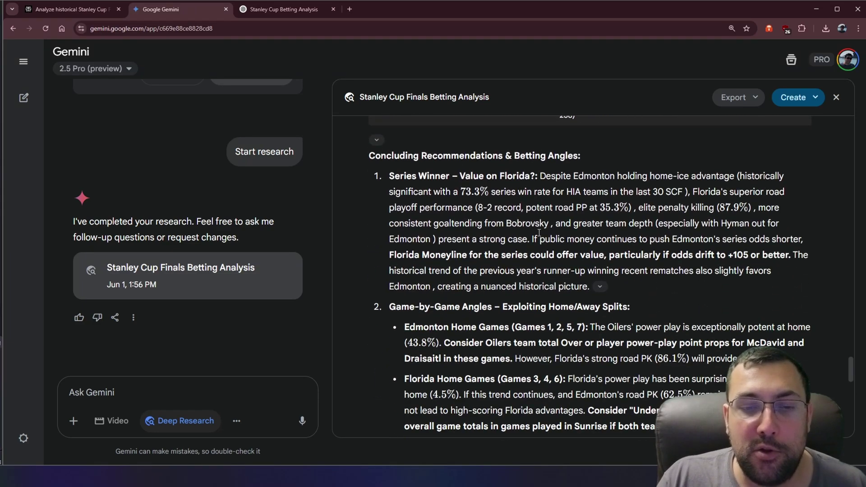
{"action": "scroll", "coordinate": [538, 233], "scroll_direction": "down", "scroll_amount": 2}
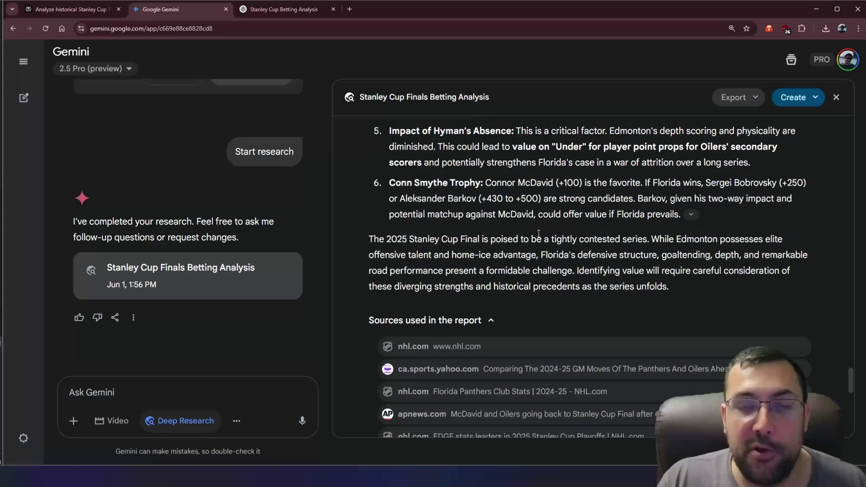
{"action": "scroll", "coordinate": [539, 236], "scroll_direction": "down", "scroll_amount": 4}
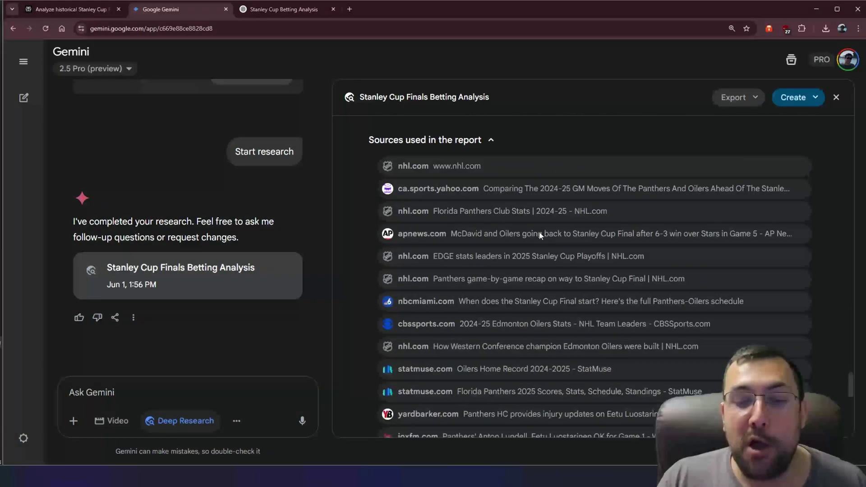
{"action": "scroll", "coordinate": [541, 235], "scroll_direction": "up", "scroll_amount": 3}
{"action": "scroll", "coordinate": [540, 235], "scroll_direction": "up", "scroll_amount": 10}
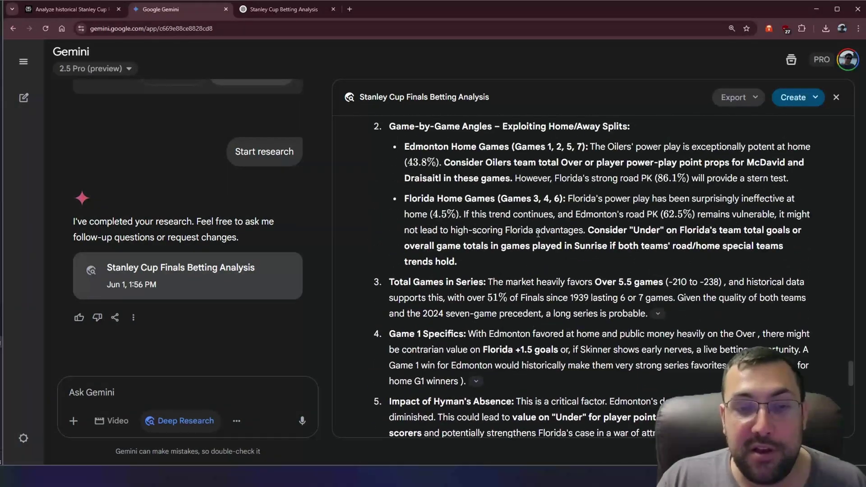
{"action": "scroll", "coordinate": [538, 233], "scroll_direction": "up", "scroll_amount": 3}
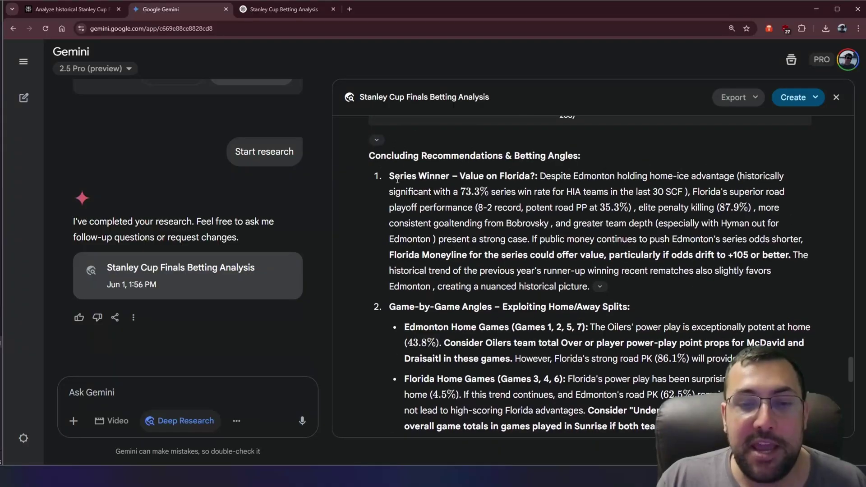
After reading the Series Winner recommendation, check Export, then open the report's Create menu
{"action": "left_click_drag", "start_coordinate": [397, 179], "coordinate": [594, 274]}
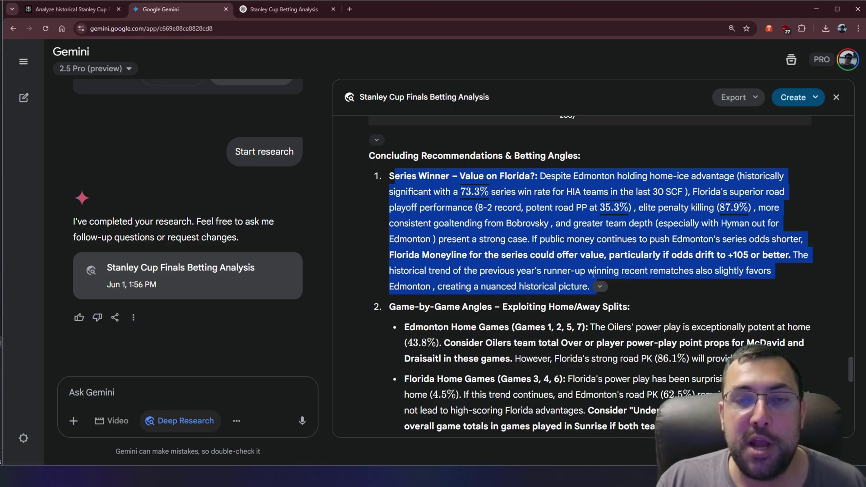
{"action": "left_click", "coordinate": [593, 270]}
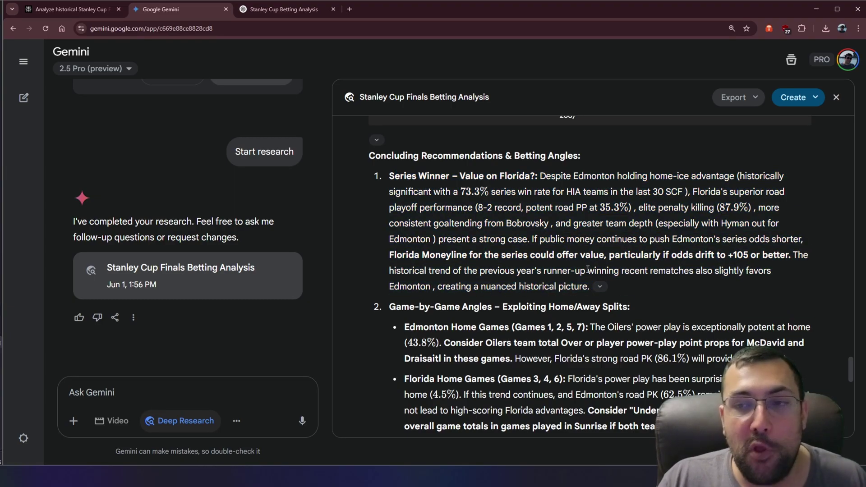
{"action": "left_click", "coordinate": [742, 97]}
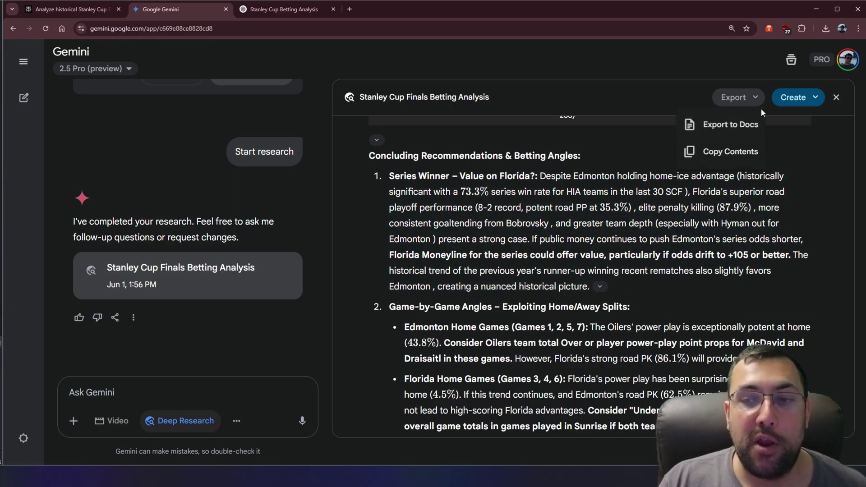
{"action": "left_click", "coordinate": [793, 96]}
{"action": "left_click", "coordinate": [797, 104]}
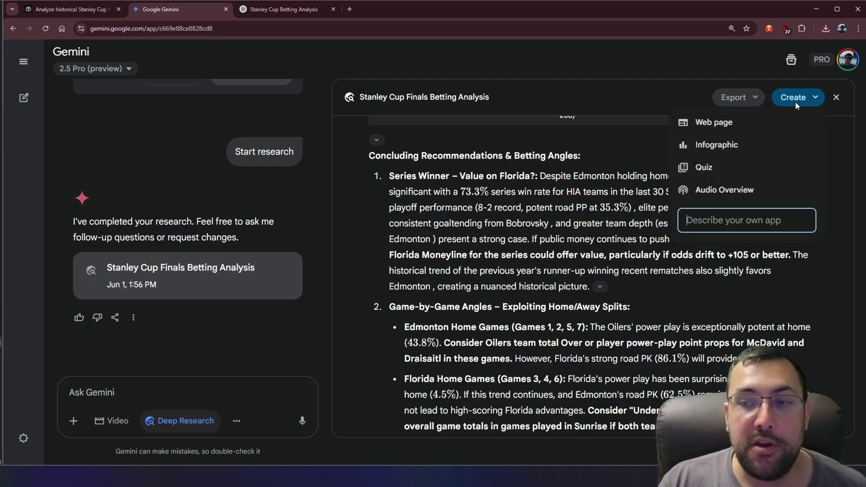
Generate an Infographic's HTML code from the report and view its CodePen preview
{"action": "left_click", "coordinate": [764, 145]}
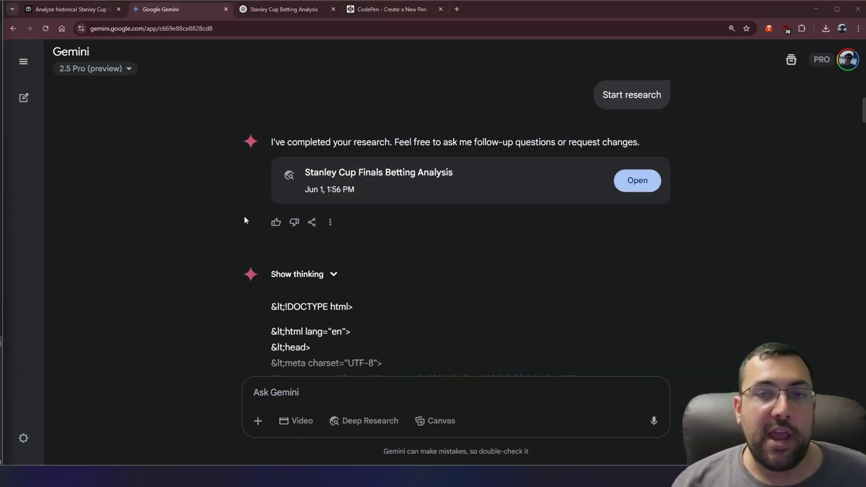
{"action": "scroll", "coordinate": [174, 226], "scroll_direction": "down", "scroll_amount": 3}
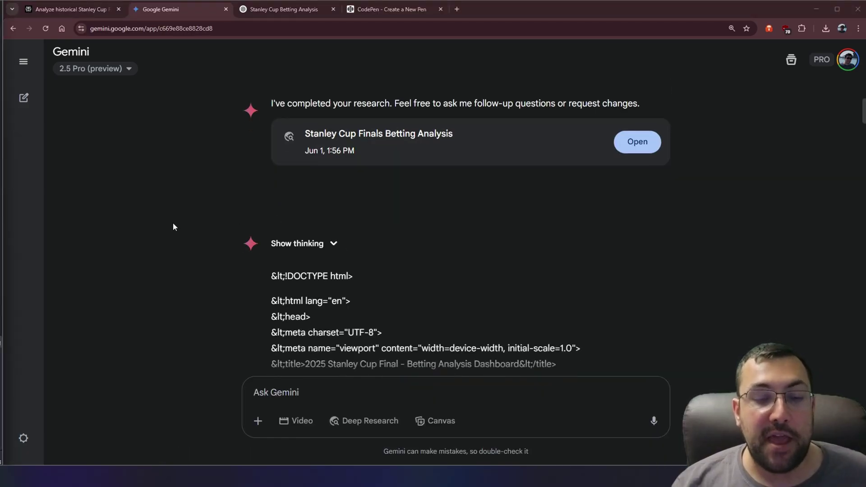
{"action": "scroll", "coordinate": [269, 182], "scroll_direction": "down", "scroll_amount": 10}
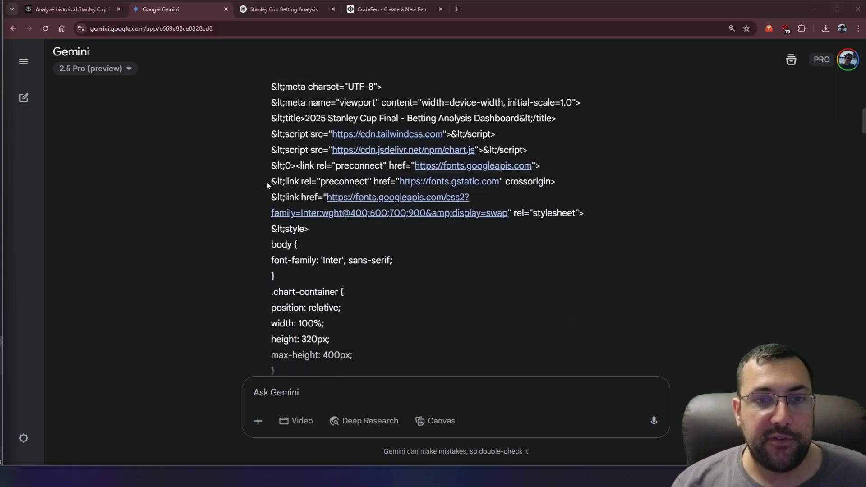
{"action": "scroll", "coordinate": [270, 185], "scroll_direction": "down", "scroll_amount": 15}
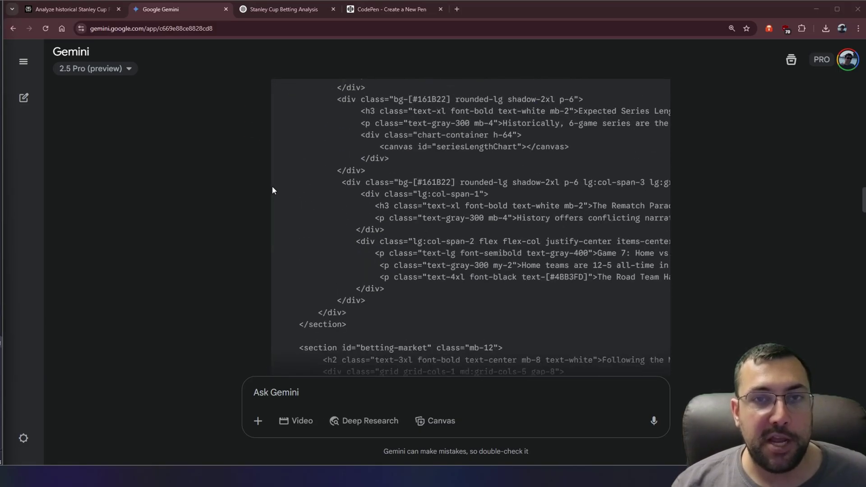
{"action": "scroll", "coordinate": [273, 186], "scroll_direction": "down", "scroll_amount": 20}
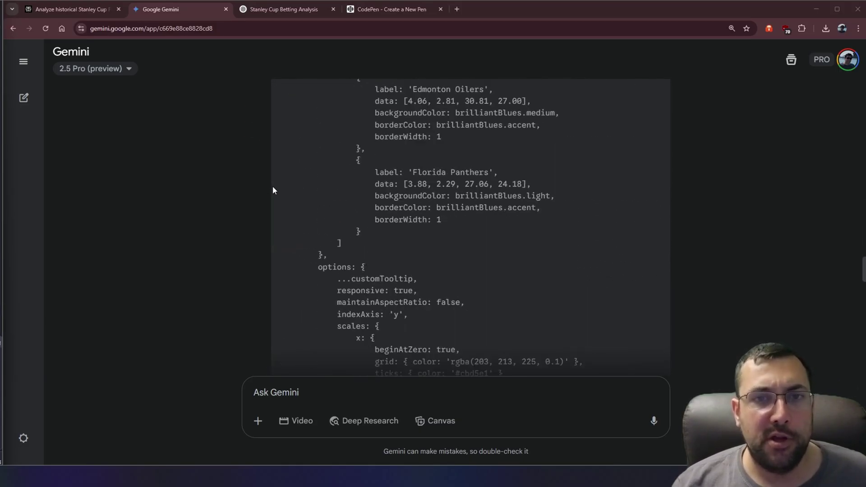
{"action": "scroll", "coordinate": [277, 175], "scroll_direction": "down", "scroll_amount": 3}
{"action": "left_click", "coordinate": [392, 9]}
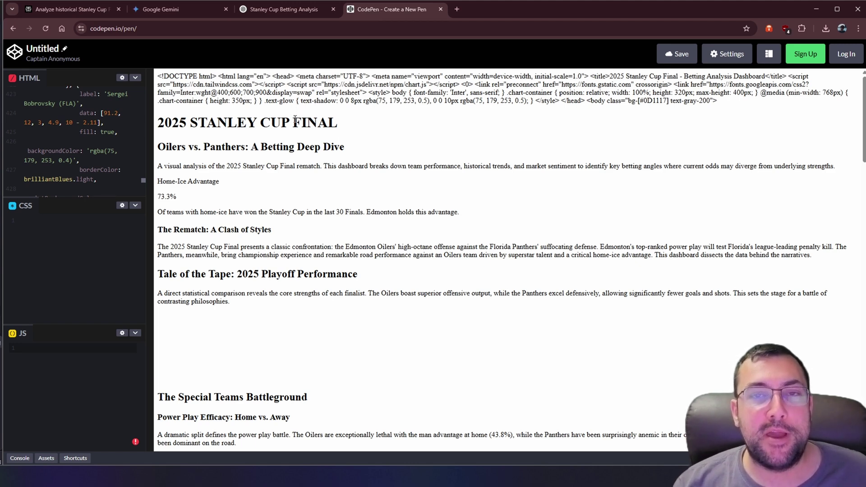
{"action": "scroll", "coordinate": [283, 123], "scroll_direction": "down", "scroll_amount": 10}
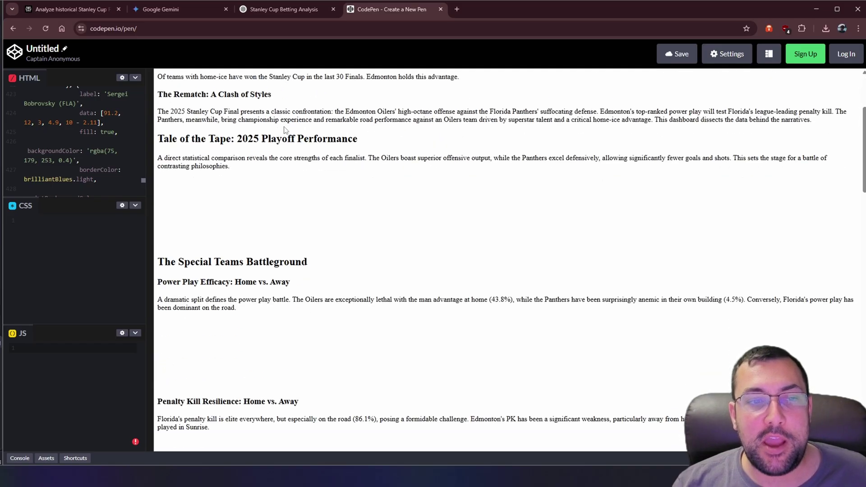
{"action": "scroll", "coordinate": [285, 129], "scroll_direction": "down", "scroll_amount": 20}
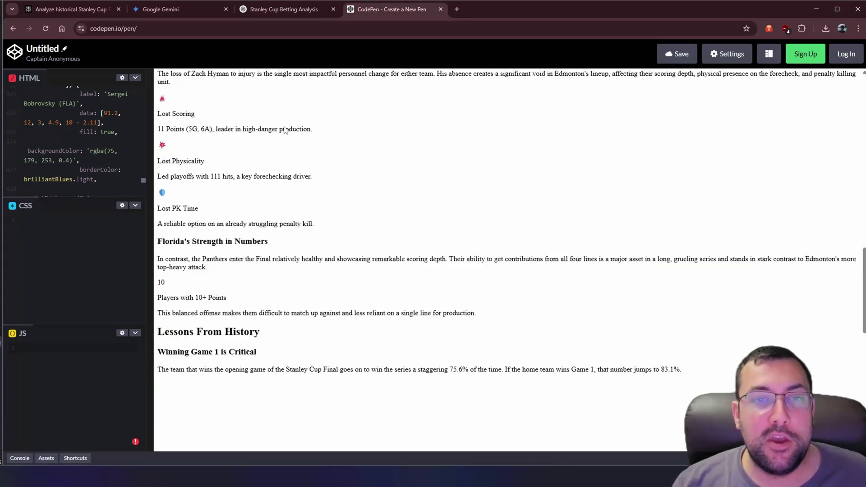
{"action": "scroll", "coordinate": [286, 127], "scroll_direction": "down", "scroll_amount": 2}
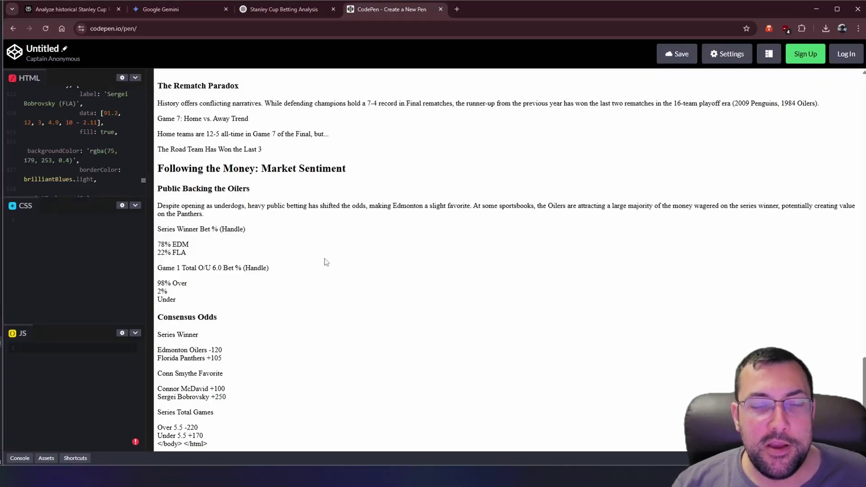
{"action": "scroll", "coordinate": [324, 261], "scroll_direction": "up", "scroll_amount": 20}
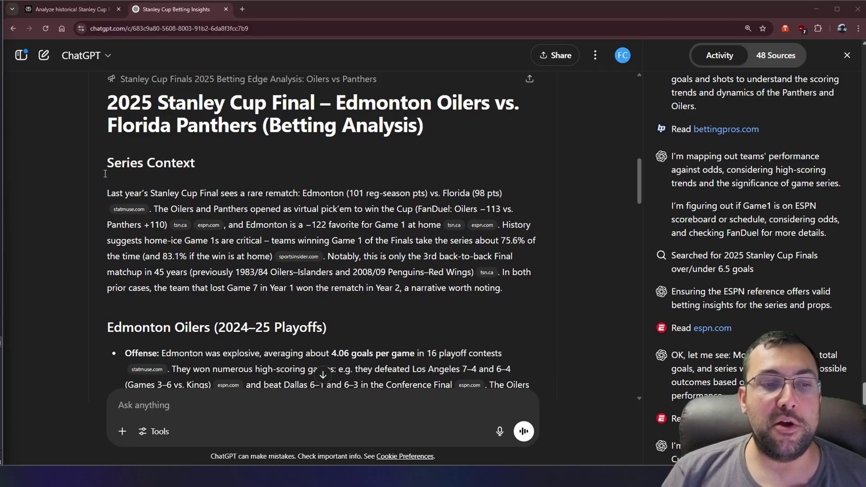
{"action": "left_click_drag", "start_coordinate": [105, 174], "coordinate": [390, 292]}
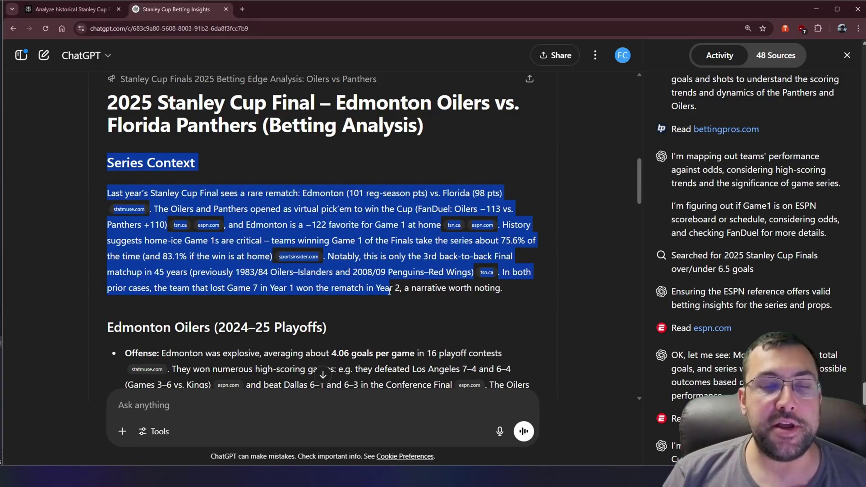
{"action": "left_click", "coordinate": [389, 272]}
{"action": "scroll", "coordinate": [395, 274], "scroll_direction": "down", "scroll_amount": 5}
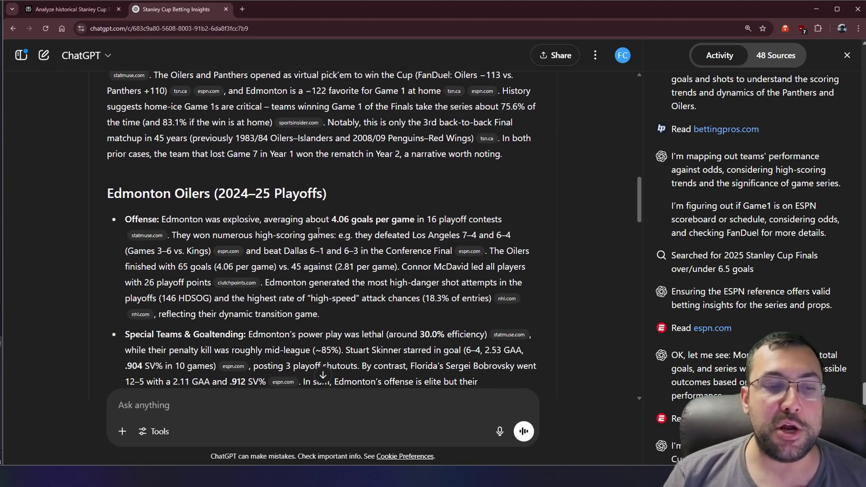
{"action": "scroll", "coordinate": [282, 208], "scroll_direction": "up", "scroll_amount": 1}
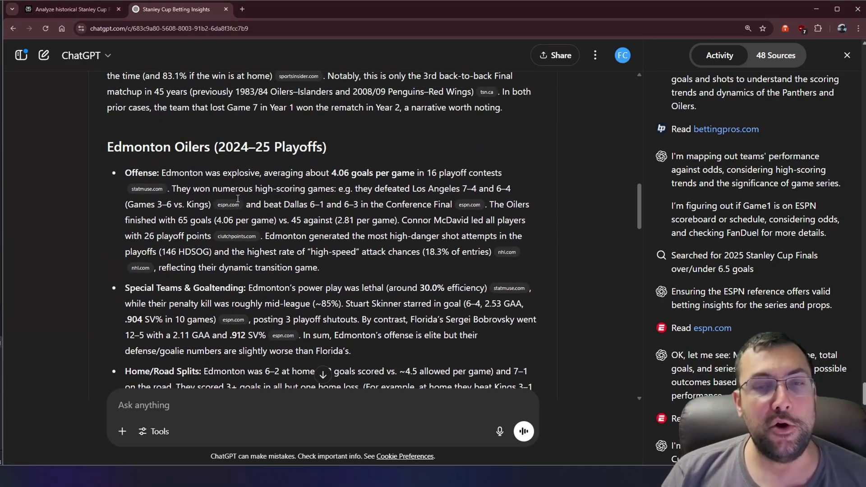
{"action": "left_click_drag", "start_coordinate": [109, 150], "coordinate": [524, 237]}
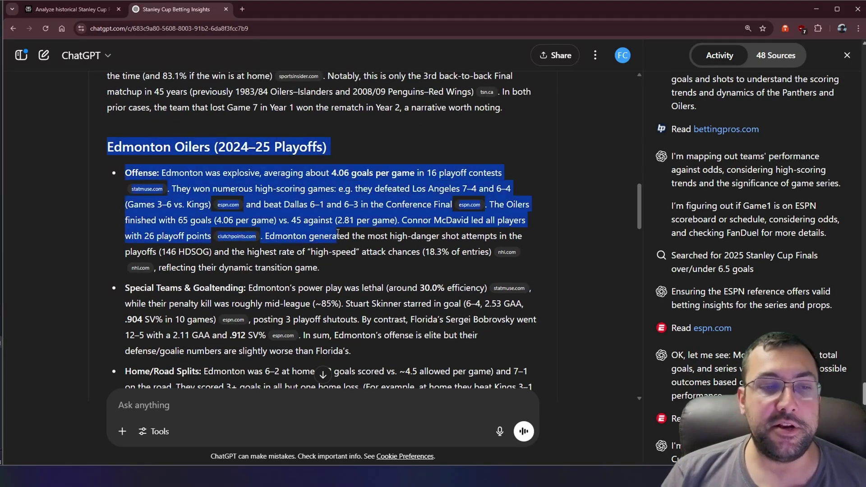
{"action": "left_click", "coordinate": [342, 252]}
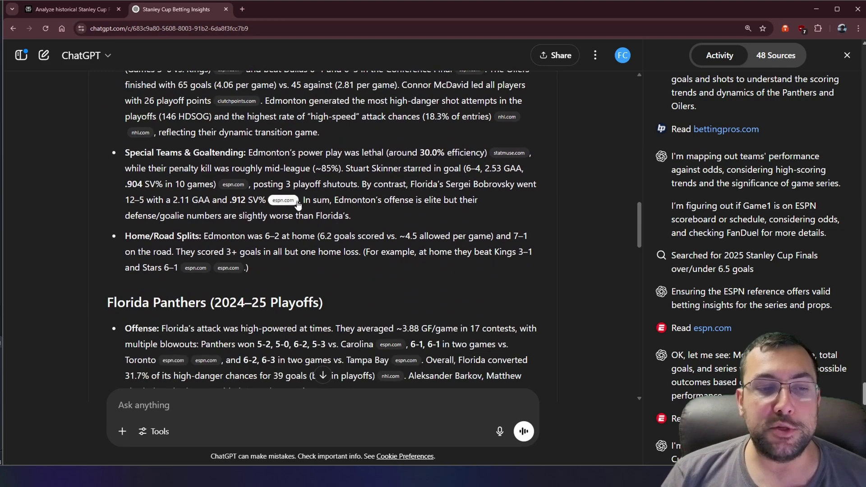
{"action": "scroll", "coordinate": [240, 142], "scroll_direction": "down", "scroll_amount": 2}
{"action": "scroll", "coordinate": [277, 181], "scroll_direction": "down", "scroll_amount": 9}
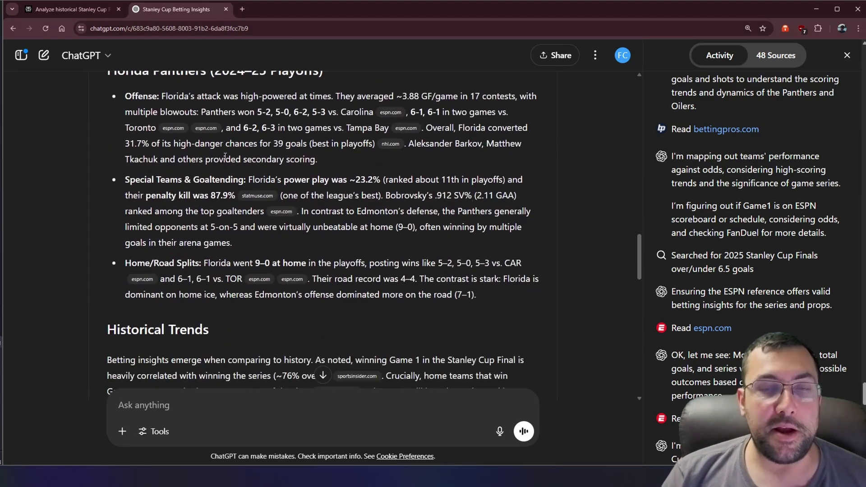
{"action": "scroll", "coordinate": [227, 156], "scroll_direction": "down", "scroll_amount": 4}
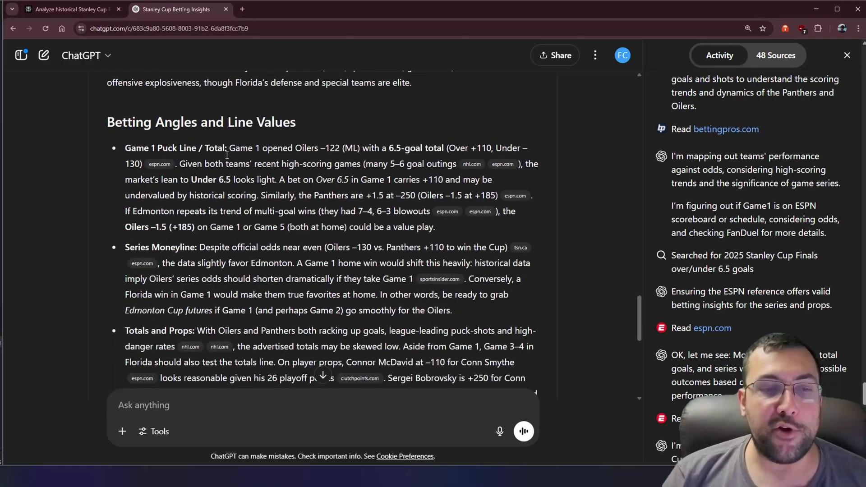
{"action": "scroll", "coordinate": [344, 173], "scroll_direction": "down", "scroll_amount": 1}
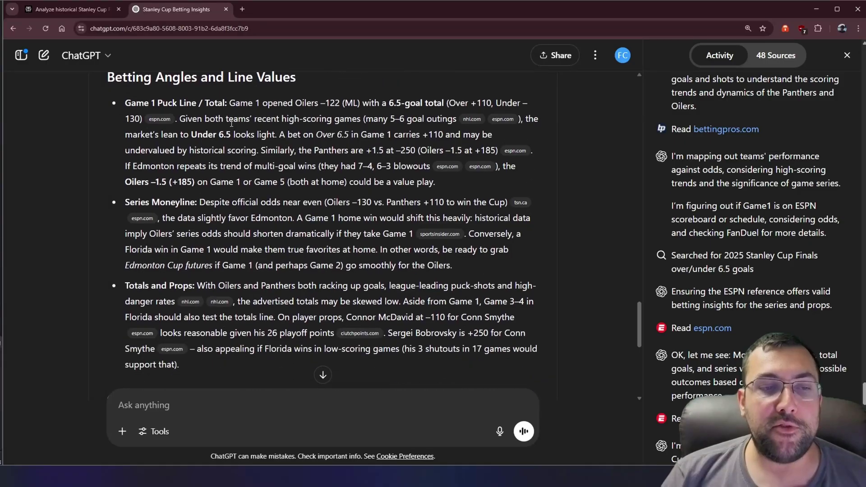
{"action": "left_click_drag", "start_coordinate": [150, 103], "coordinate": [238, 202]}
{"action": "left_click", "coordinate": [263, 200]}
{"action": "scroll", "coordinate": [263, 200], "scroll_direction": "down", "scroll_amount": 6}
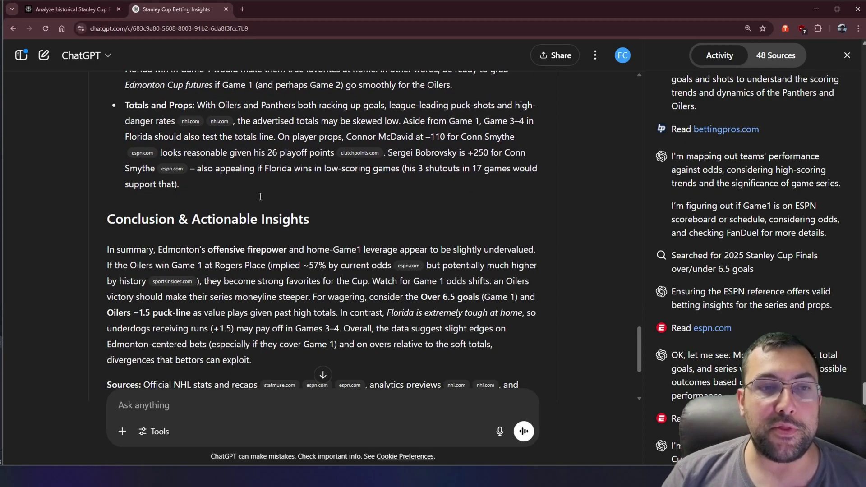
{"action": "left_click_drag", "start_coordinate": [117, 108], "coordinate": [253, 225]}
{"action": "left_click", "coordinate": [339, 217]}
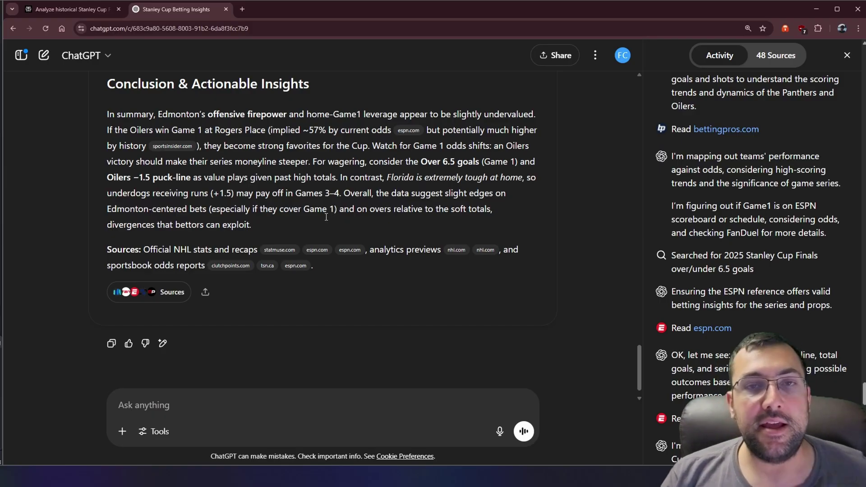
Return to Perplexity and highlight the query's request for a dashboard and betting angles
{"action": "left_click", "coordinate": [75, 10]}
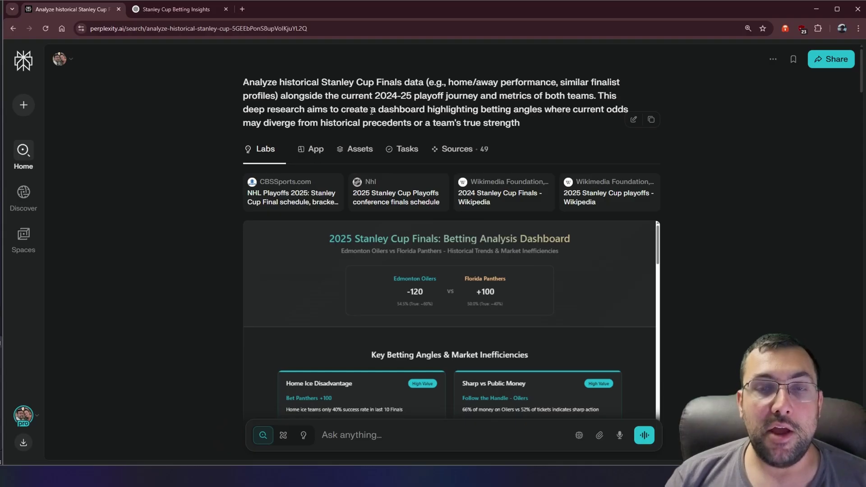
{"action": "left_click_drag", "start_coordinate": [370, 109], "coordinate": [549, 106]}
{"action": "double_click", "coordinate": [462, 109]}
{"action": "left_click", "coordinate": [550, 106]}
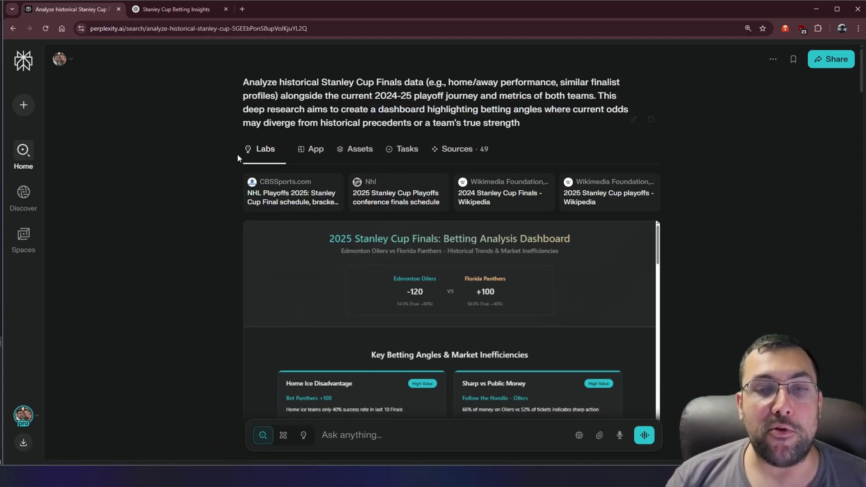
Scroll through the Labs dashboard's betting angle cards and charts
{"action": "scroll", "coordinate": [193, 162], "scroll_direction": "down", "scroll_amount": 2}
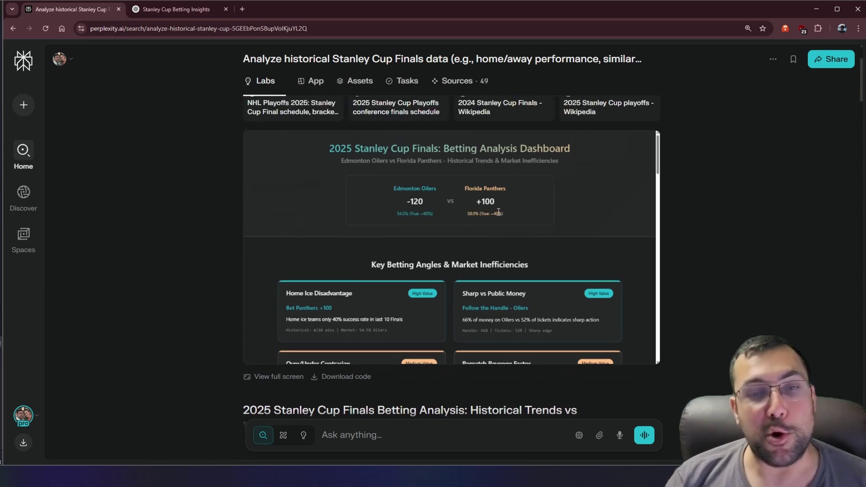
{"action": "scroll", "coordinate": [351, 204], "scroll_direction": "down", "scroll_amount": 3}
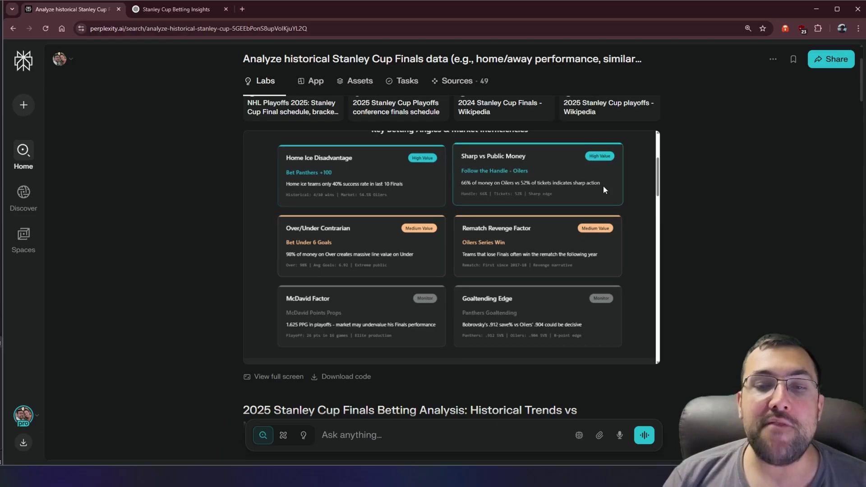
{"action": "scroll", "coordinate": [537, 210], "scroll_direction": "down", "scroll_amount": 2}
{"action": "scroll", "coordinate": [451, 204], "scroll_direction": "up", "scroll_amount": 1}
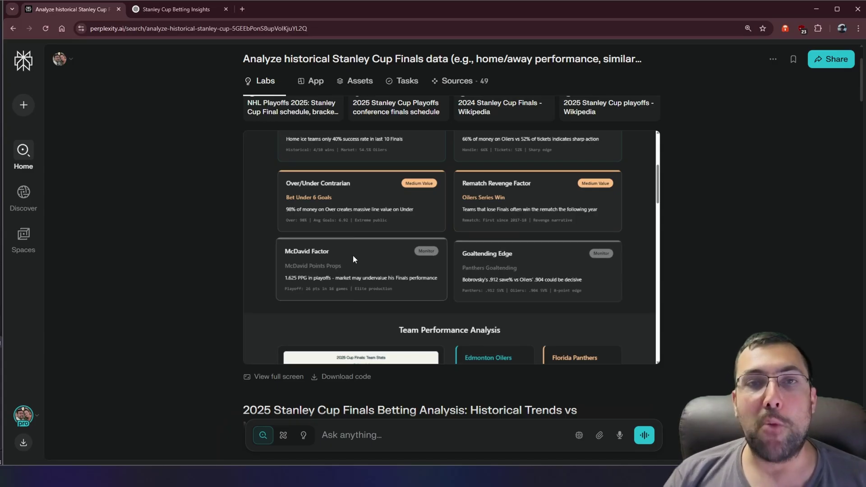
{"action": "scroll", "coordinate": [363, 265], "scroll_direction": "down", "scroll_amount": 2}
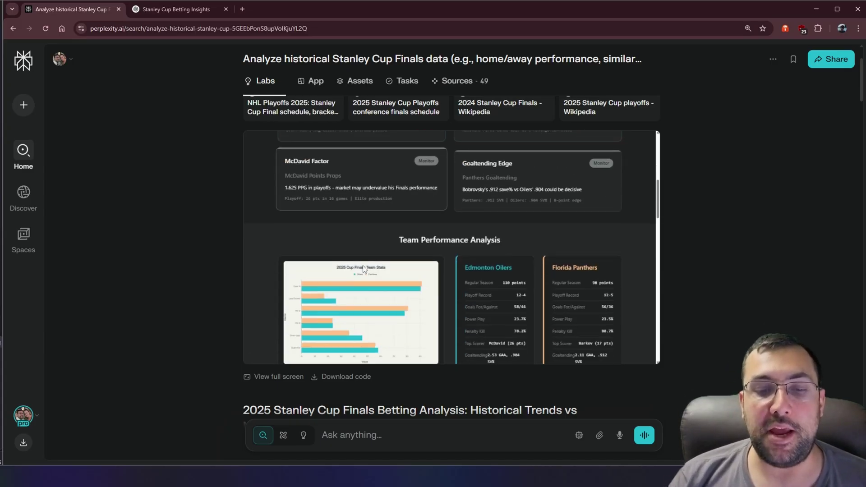
{"action": "scroll", "coordinate": [430, 250], "scroll_direction": "down", "scroll_amount": 3}
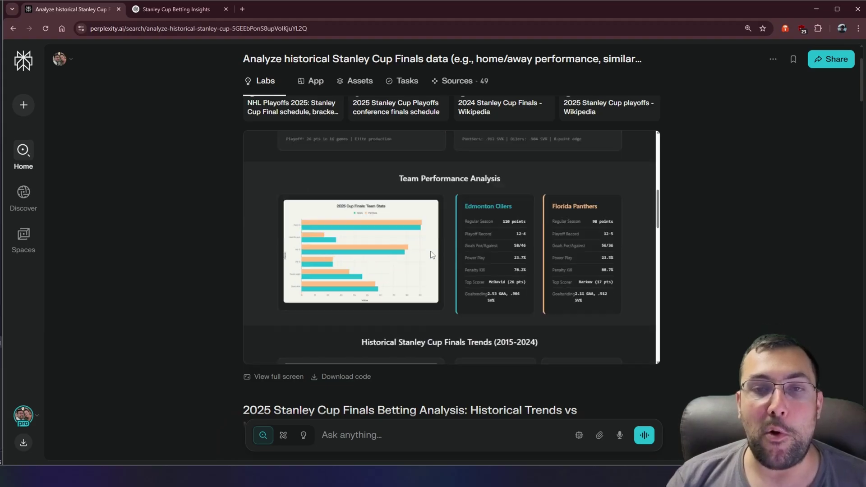
{"action": "scroll", "coordinate": [430, 251], "scroll_direction": "up", "scroll_amount": 1}
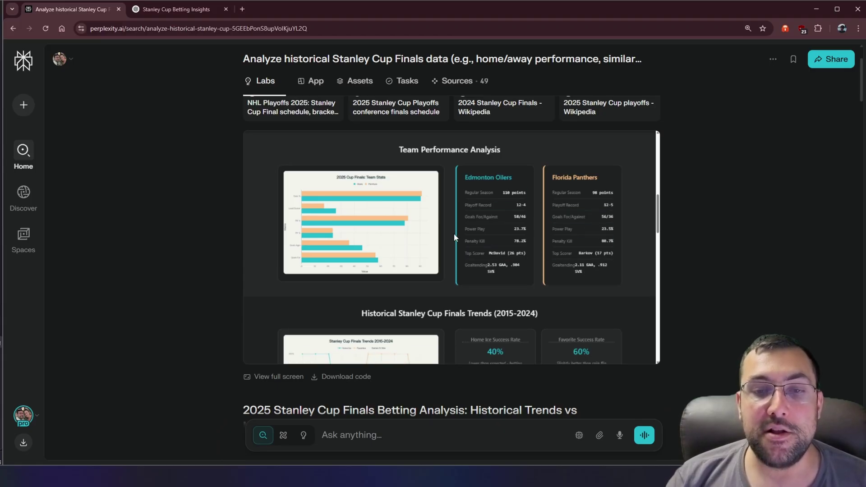
Continue through Betting Calculators & Analysis to the report's Executive Summary
{"action": "scroll", "coordinate": [448, 230], "scroll_direction": "down", "scroll_amount": 3}
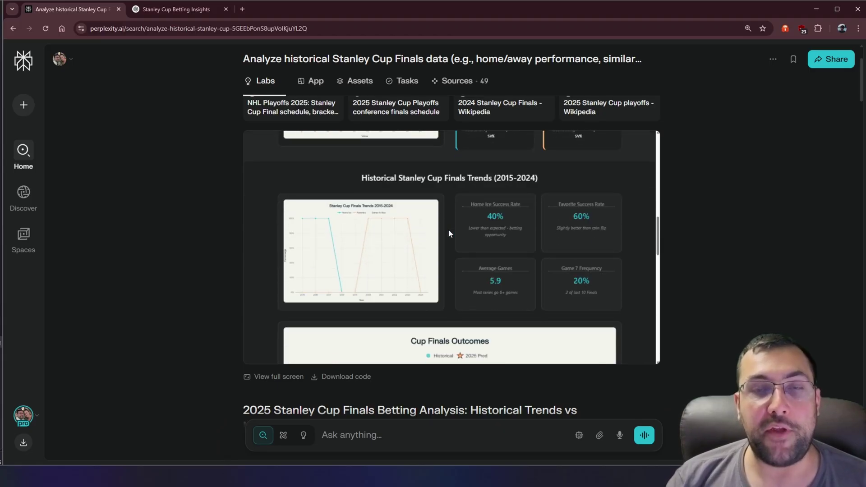
{"action": "scroll", "coordinate": [447, 233], "scroll_direction": "down", "scroll_amount": 2}
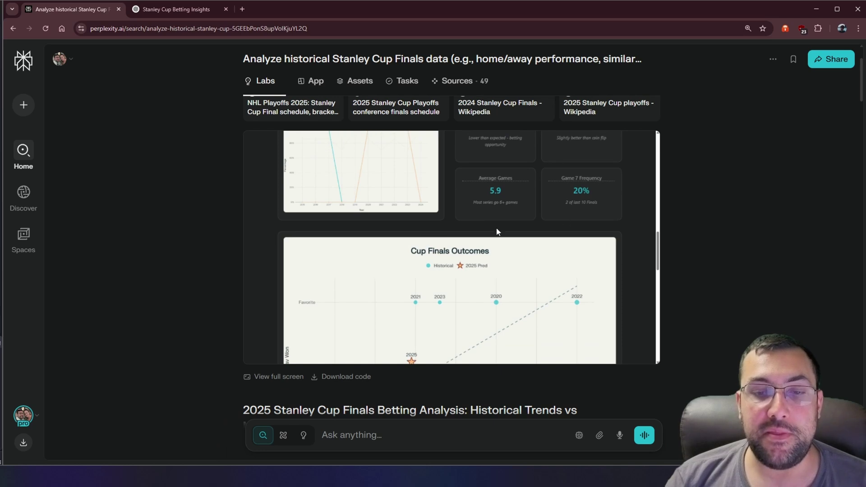
{"action": "scroll", "coordinate": [496, 232], "scroll_direction": "down", "scroll_amount": 4}
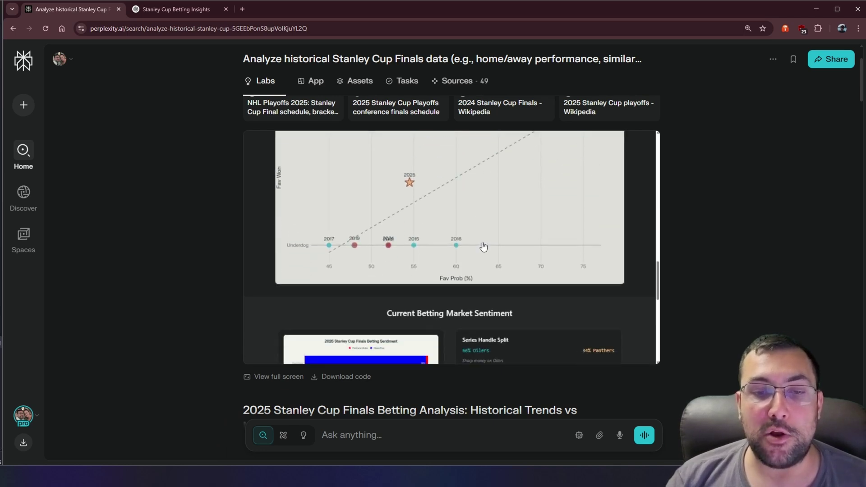
{"action": "scroll", "coordinate": [446, 226], "scroll_direction": "up", "scroll_amount": 1}
{"action": "scroll", "coordinate": [524, 250], "scroll_direction": "down", "scroll_amount": 6}
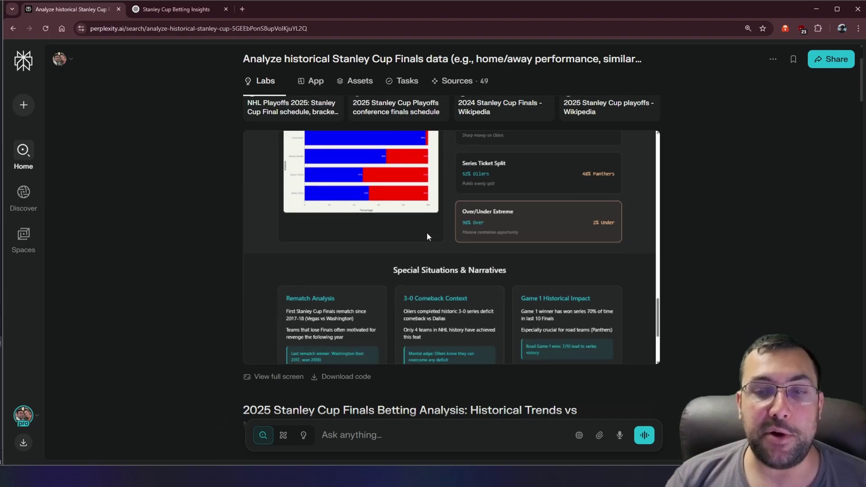
{"action": "scroll", "coordinate": [428, 236], "scroll_direction": "down", "scroll_amount": 3}
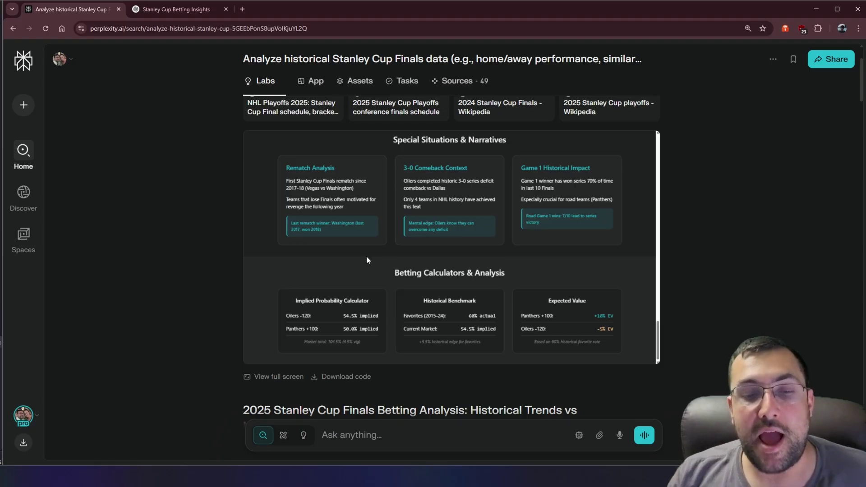
{"action": "scroll", "coordinate": [216, 223], "scroll_direction": "down", "scroll_amount": 7}
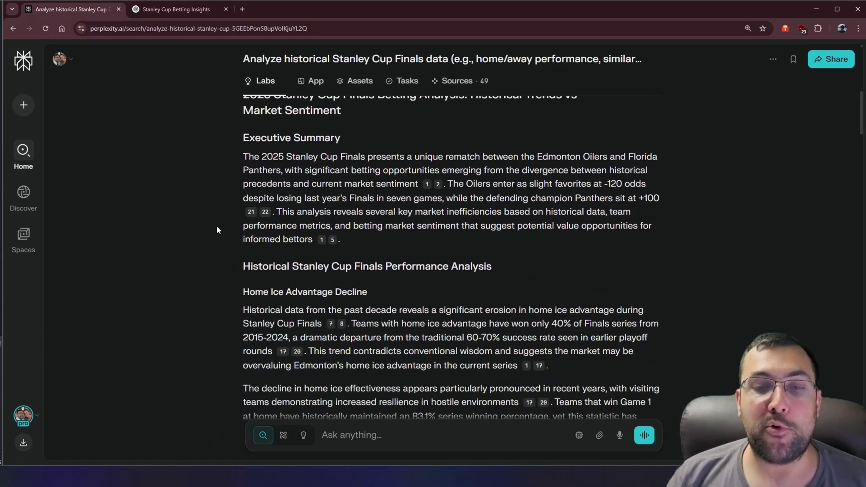
{"action": "scroll", "coordinate": [217, 226], "scroll_direction": "down", "scroll_amount": 5}
{"action": "scroll", "coordinate": [217, 226], "scroll_direction": "down", "scroll_amount": 2}
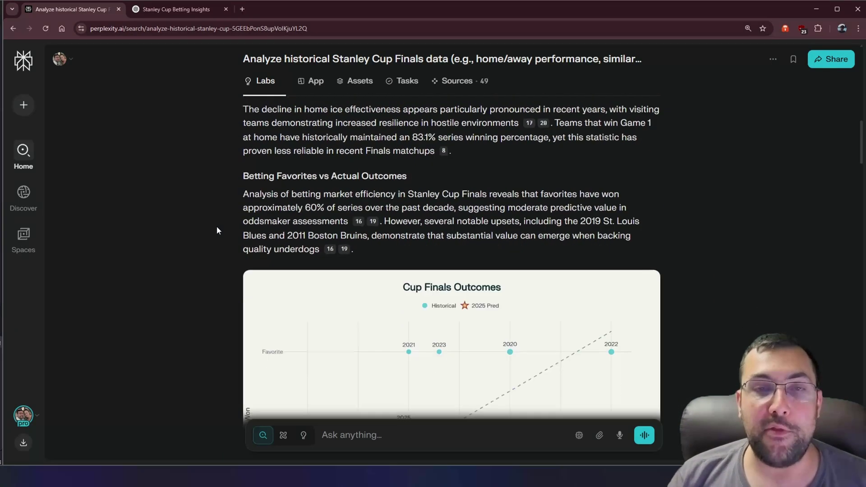
{"action": "scroll", "coordinate": [216, 227], "scroll_direction": "down", "scroll_amount": 5}
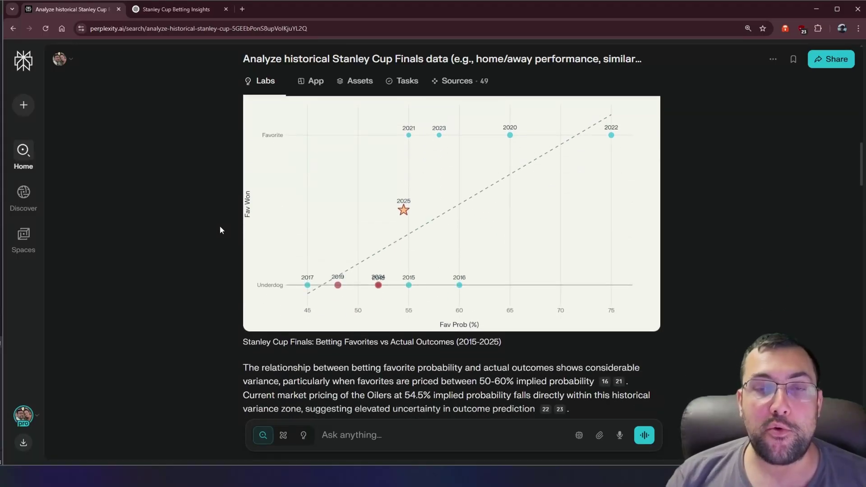
{"action": "scroll", "coordinate": [220, 225], "scroll_direction": "down", "scroll_amount": 10}
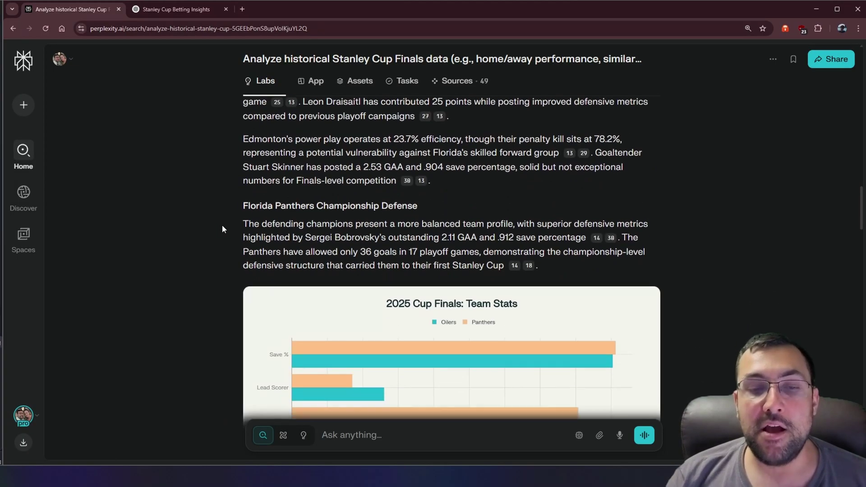
{"action": "scroll", "coordinate": [221, 229], "scroll_direction": "down", "scroll_amount": 18}
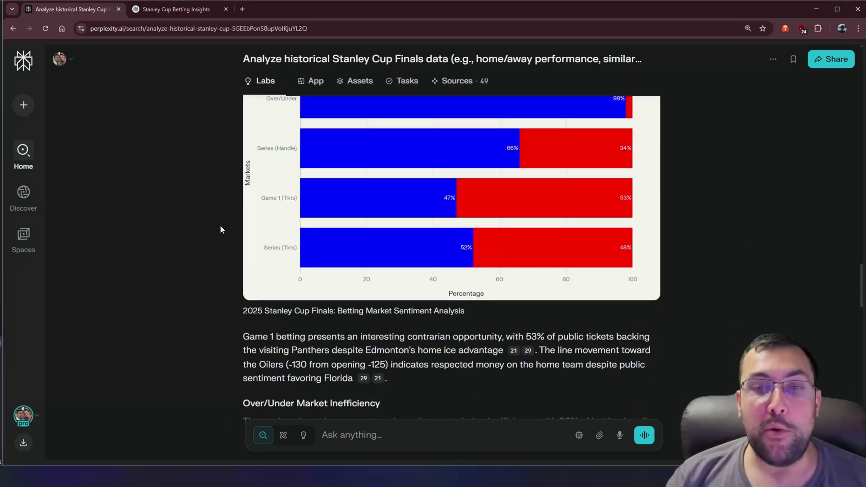
{"action": "scroll", "coordinate": [221, 225], "scroll_direction": "down", "scroll_amount": 7}
{"action": "scroll", "coordinate": [221, 225], "scroll_direction": "down", "scroll_amount": 8}
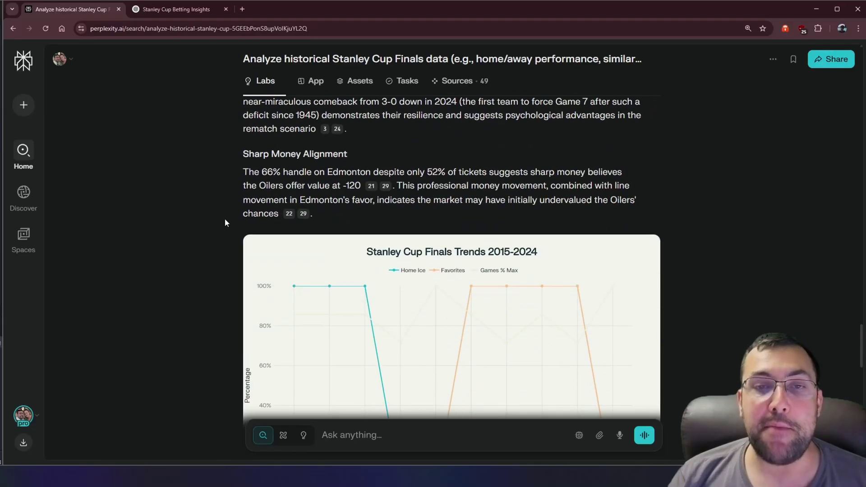
{"action": "scroll", "coordinate": [224, 223], "scroll_direction": "down", "scroll_amount": 13}
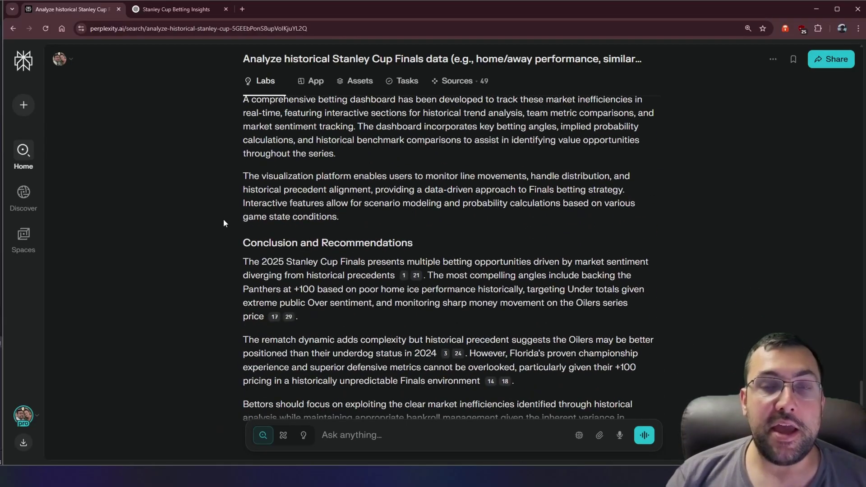
{"action": "scroll", "coordinate": [223, 223], "scroll_direction": "down", "scroll_amount": 7}
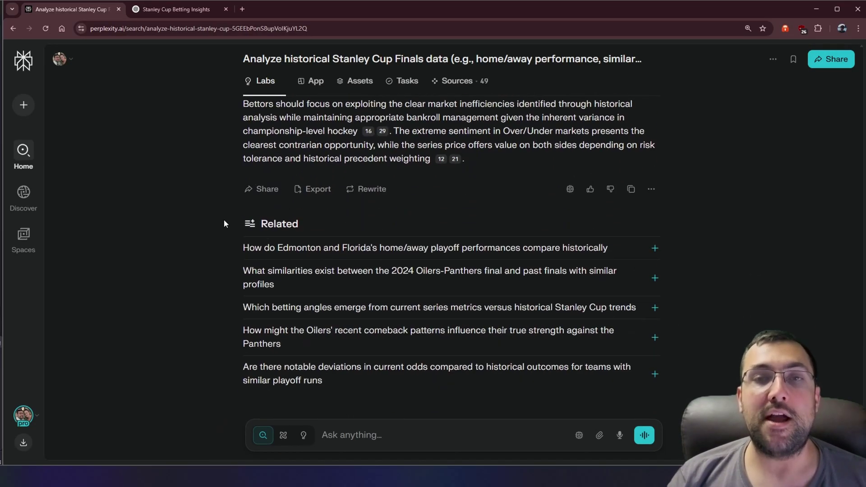
{"action": "scroll", "coordinate": [223, 220], "scroll_direction": "up", "scroll_amount": 6}
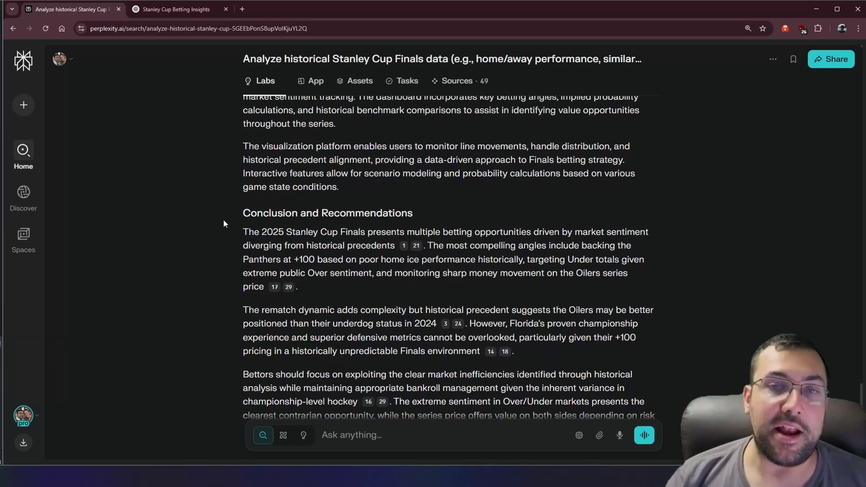
{"action": "scroll", "coordinate": [224, 223], "scroll_direction": "up", "scroll_amount": 10}
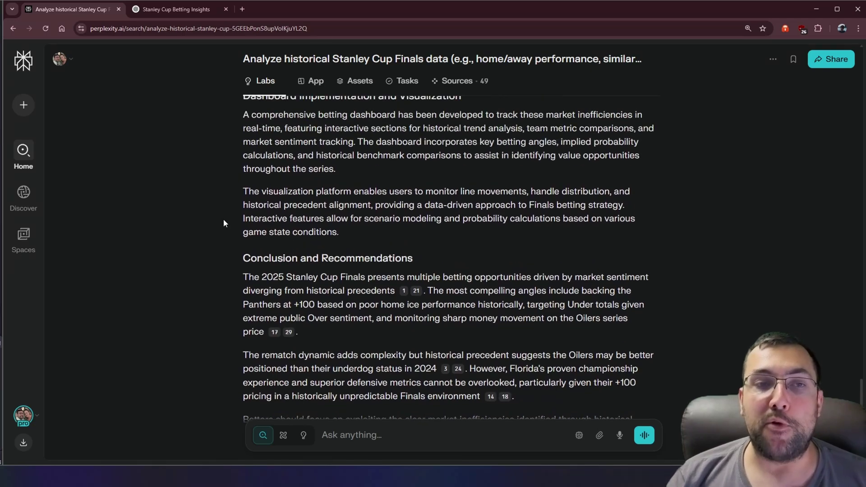